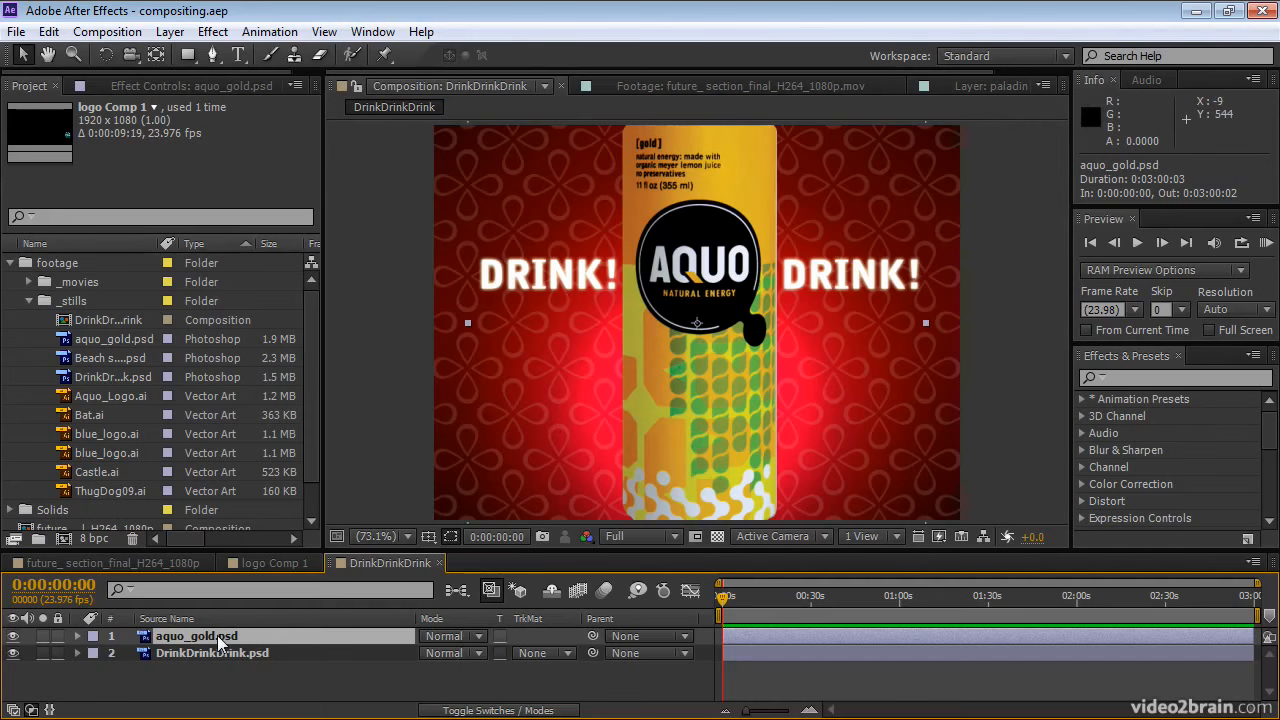
Hide the DrinkDrinkDrink.psd background layer and turn on the transparency grid behind the can
left_click(13, 655)
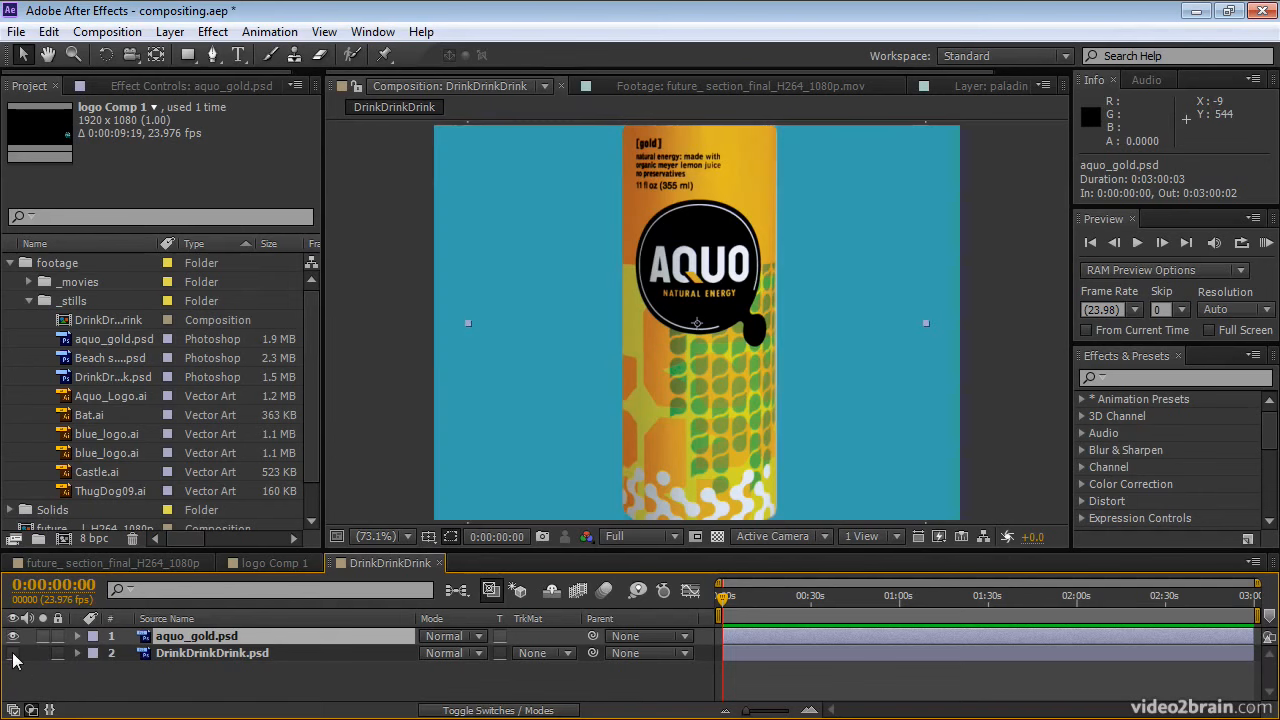
left_click(717, 537)
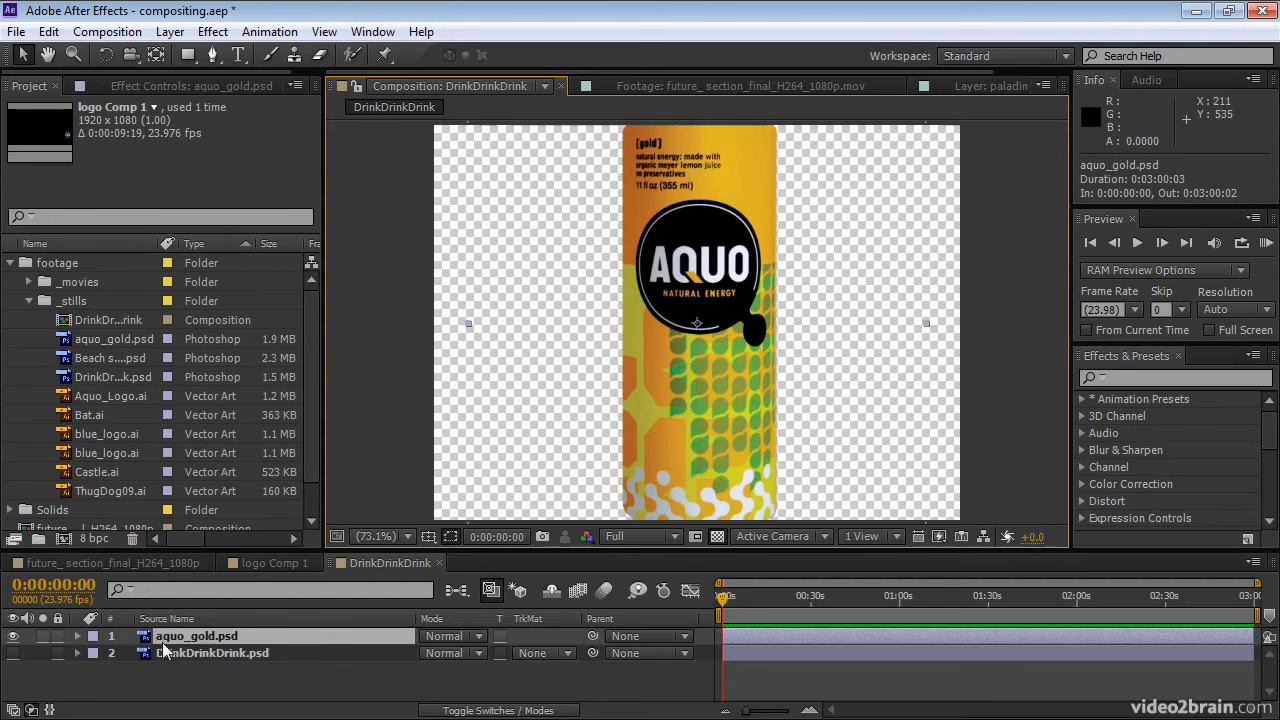
left_click(13, 653)
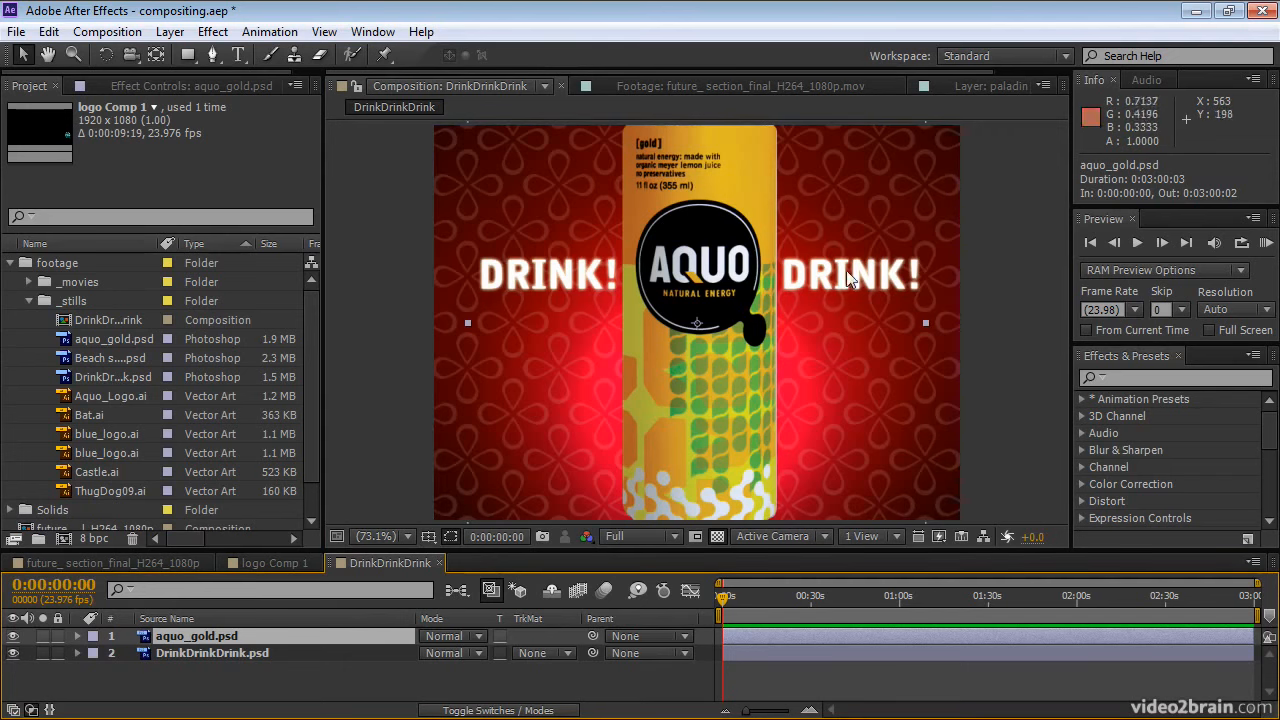
left_click(13, 654)
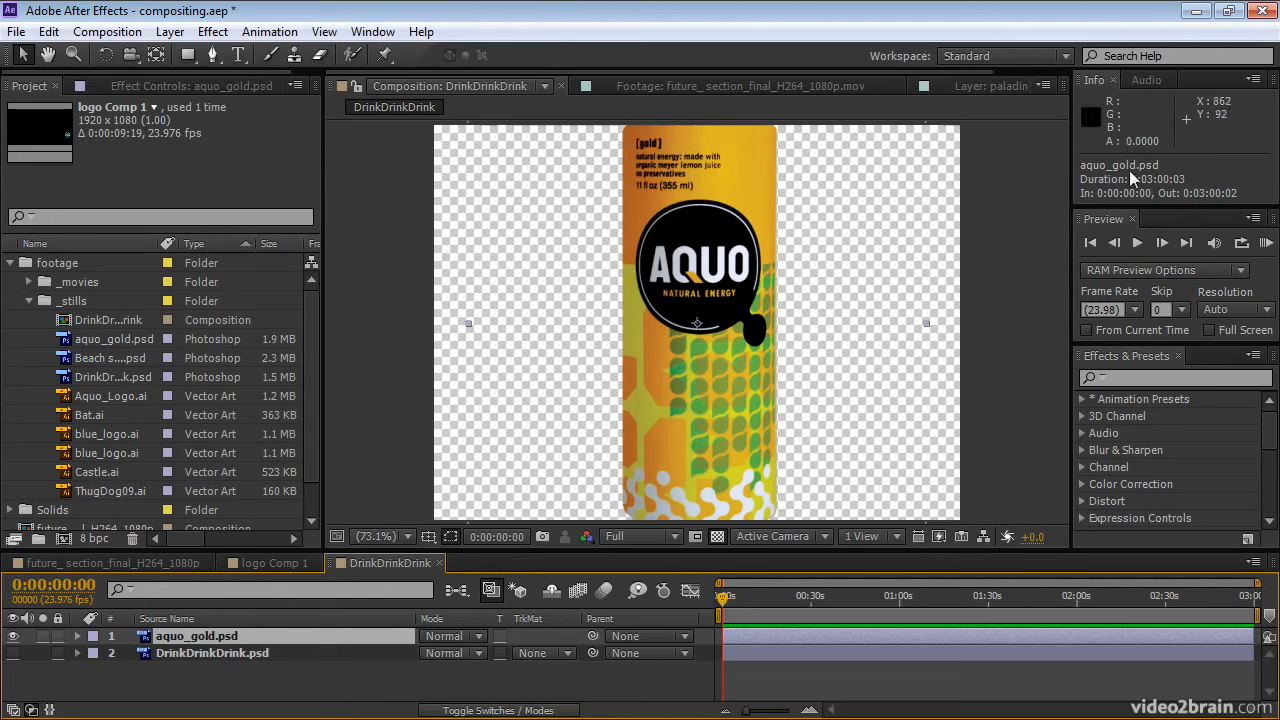
Try the 8-bpc (0-255) color display for the Info readout, and return it to Decimal (0.0-1.0)
left_click(1253, 79)
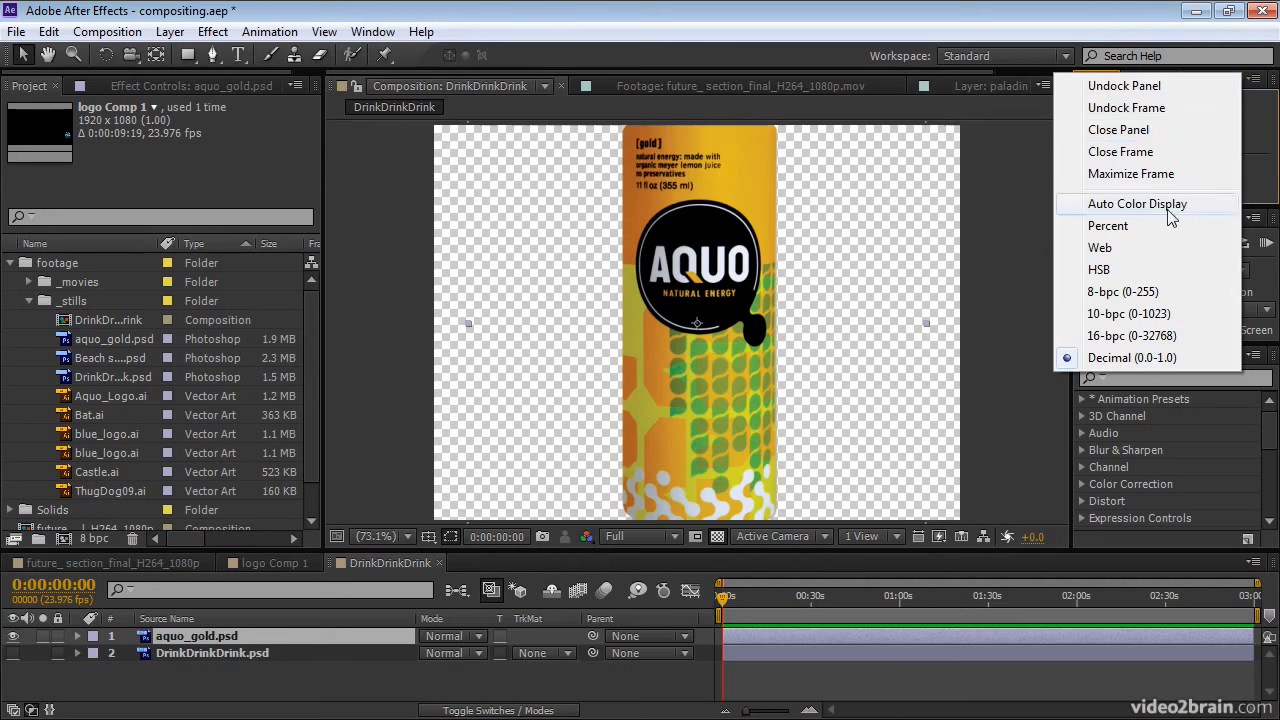
left_click(1125, 292)
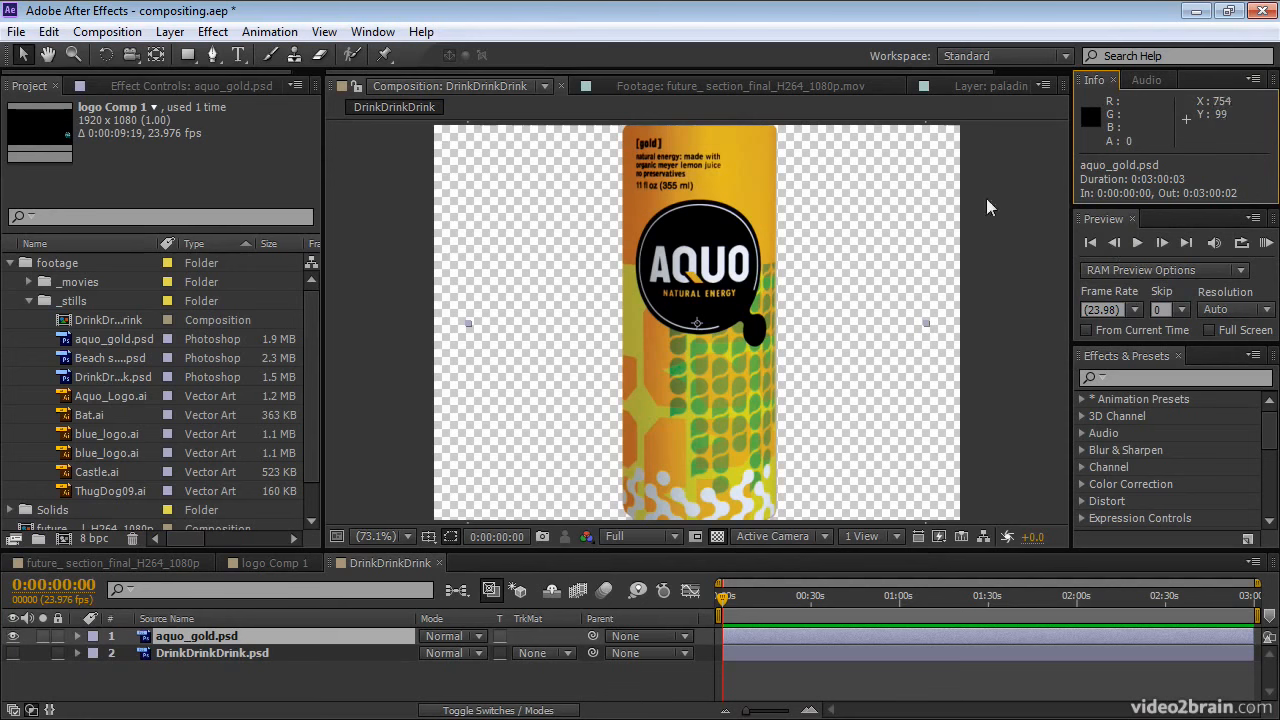
left_click(1253, 84)
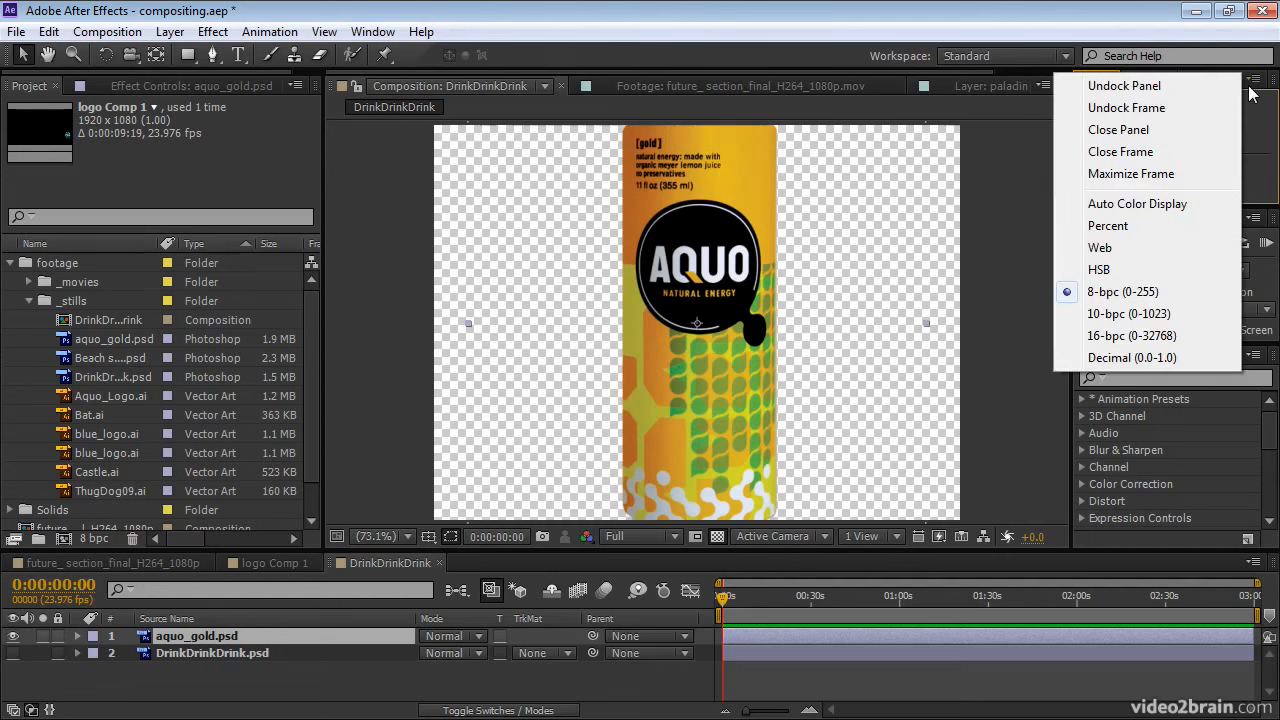
left_click(1106, 358)
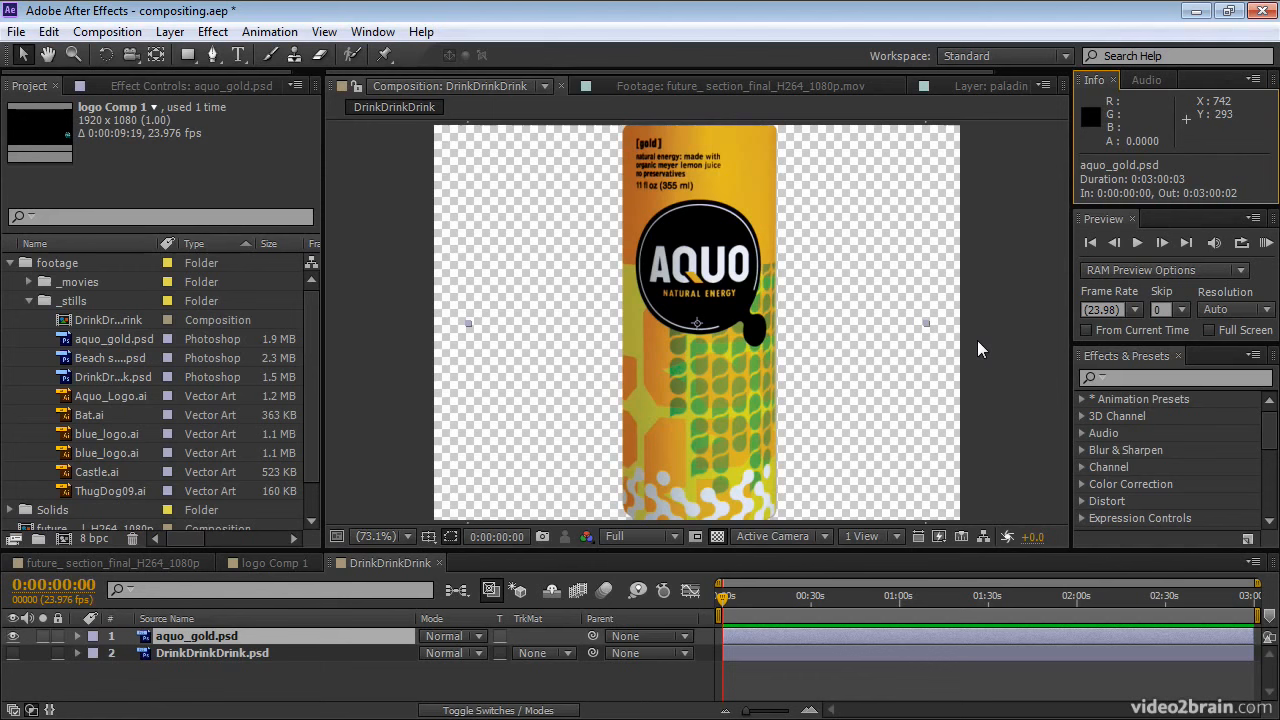
Add hiphopgirl_02_key.mov from the _movies folder to the DrinkDrinkDrink composition as the uppermost layer
left_click(30, 301)
left_click(29, 283)
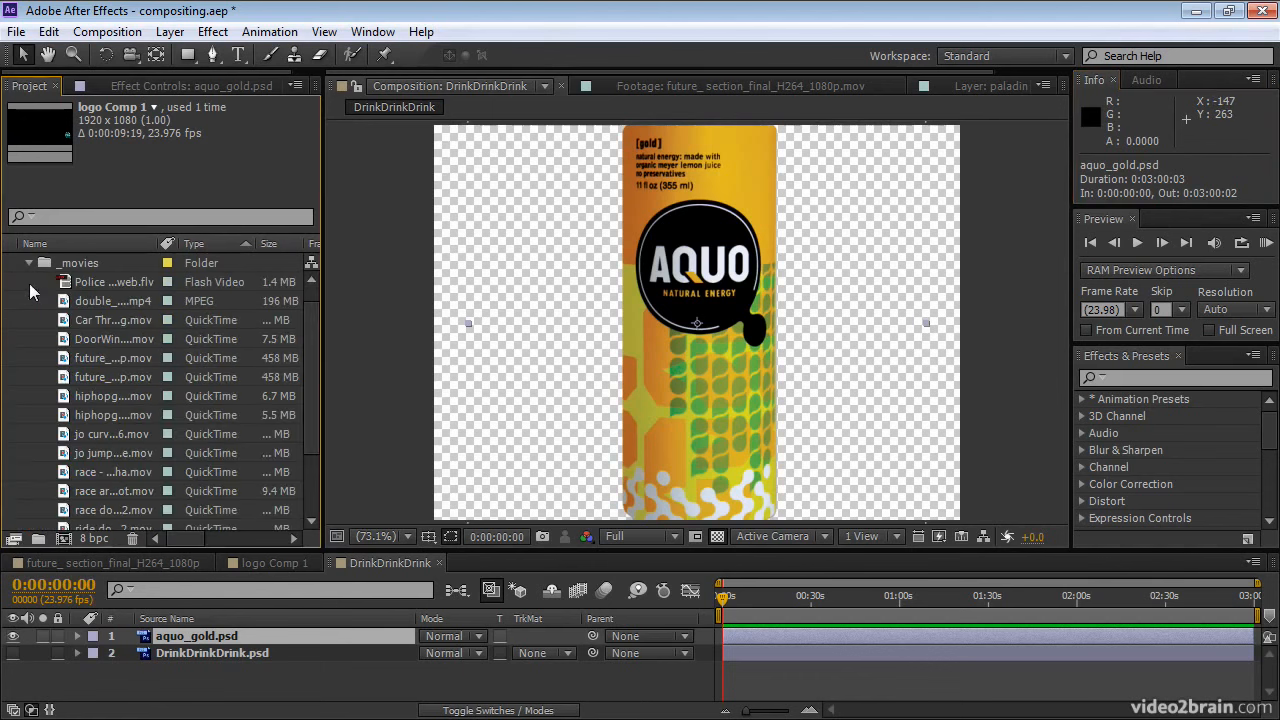
left_click(95, 413)
left_click_drag(95, 413, 165, 632)
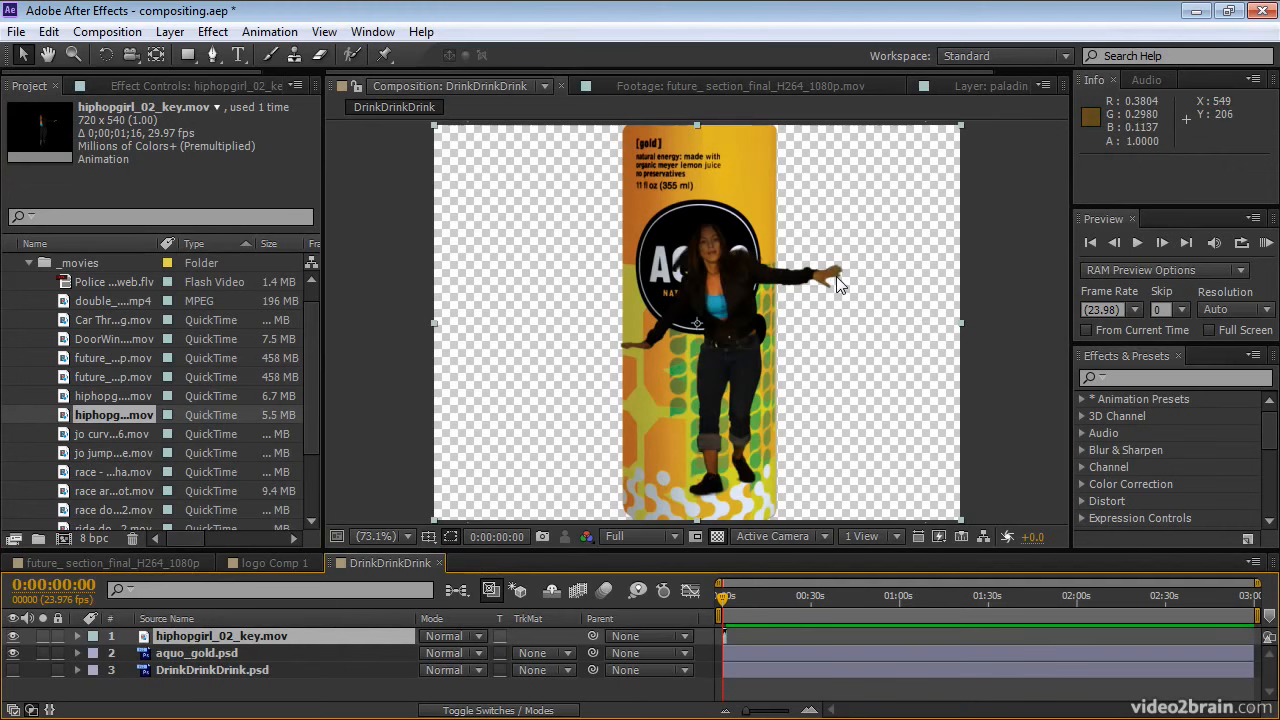
Examine the dancer's outstretched arm edges up close, against transparency and with the DrinkDrinkDrink.psd layer shown
key("period")
key("period")
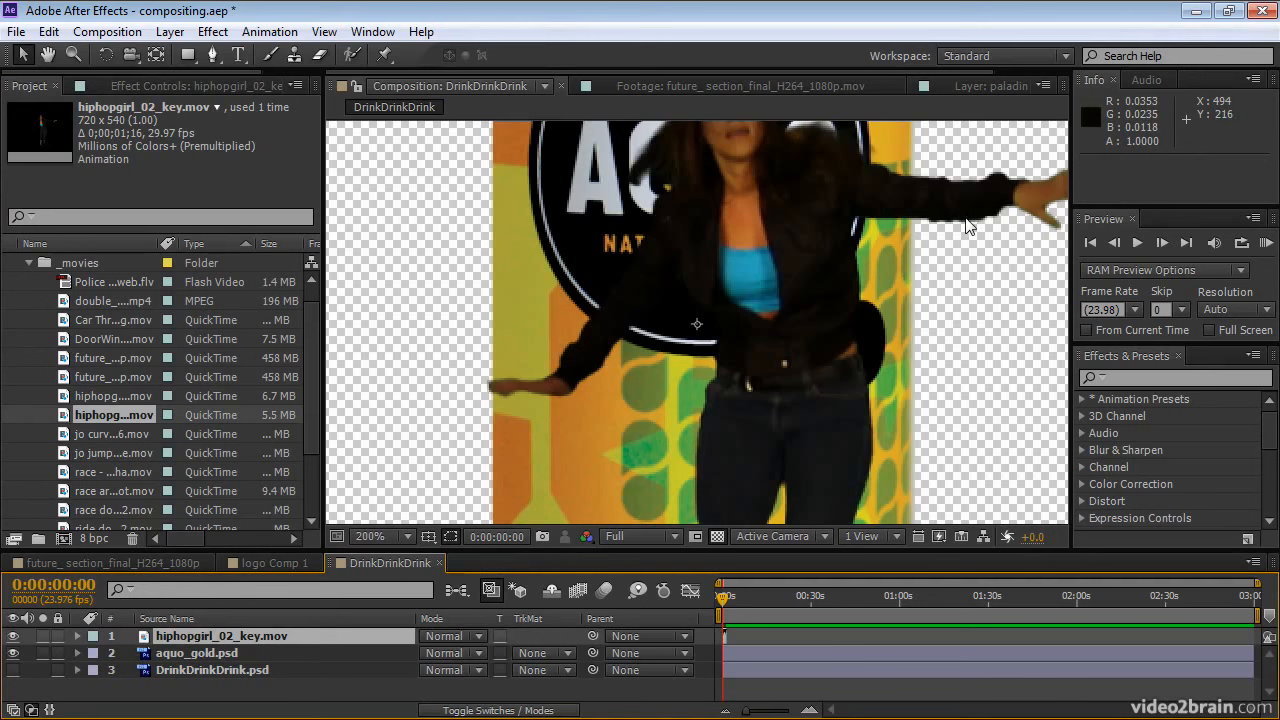
key("h")
left_click_drag(1008, 207, 818, 291)
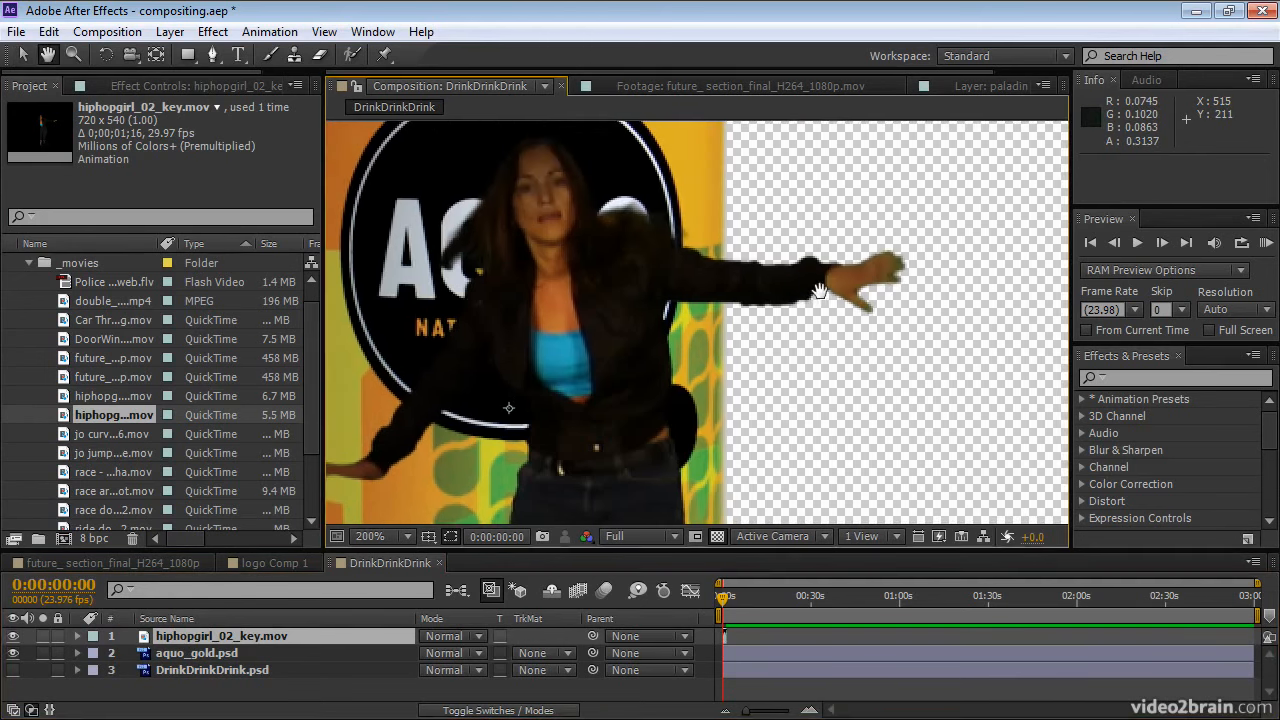
key("v")
key("period")
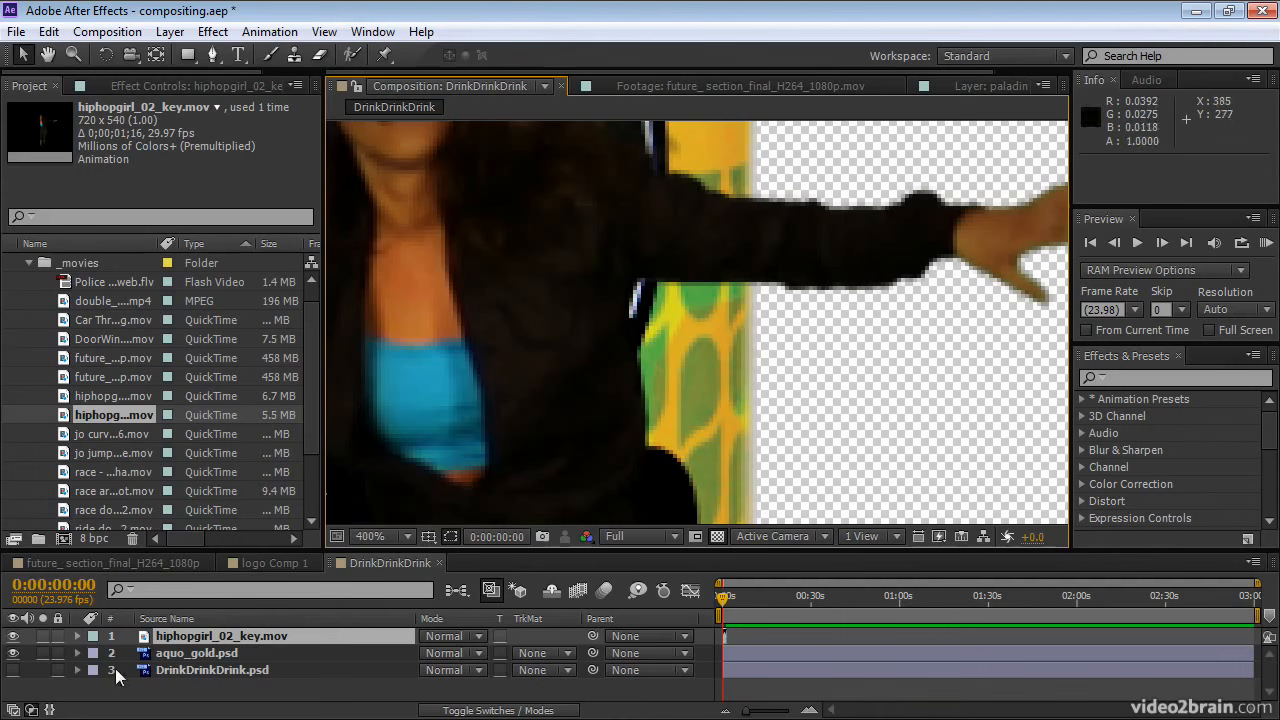
left_click(13, 670)
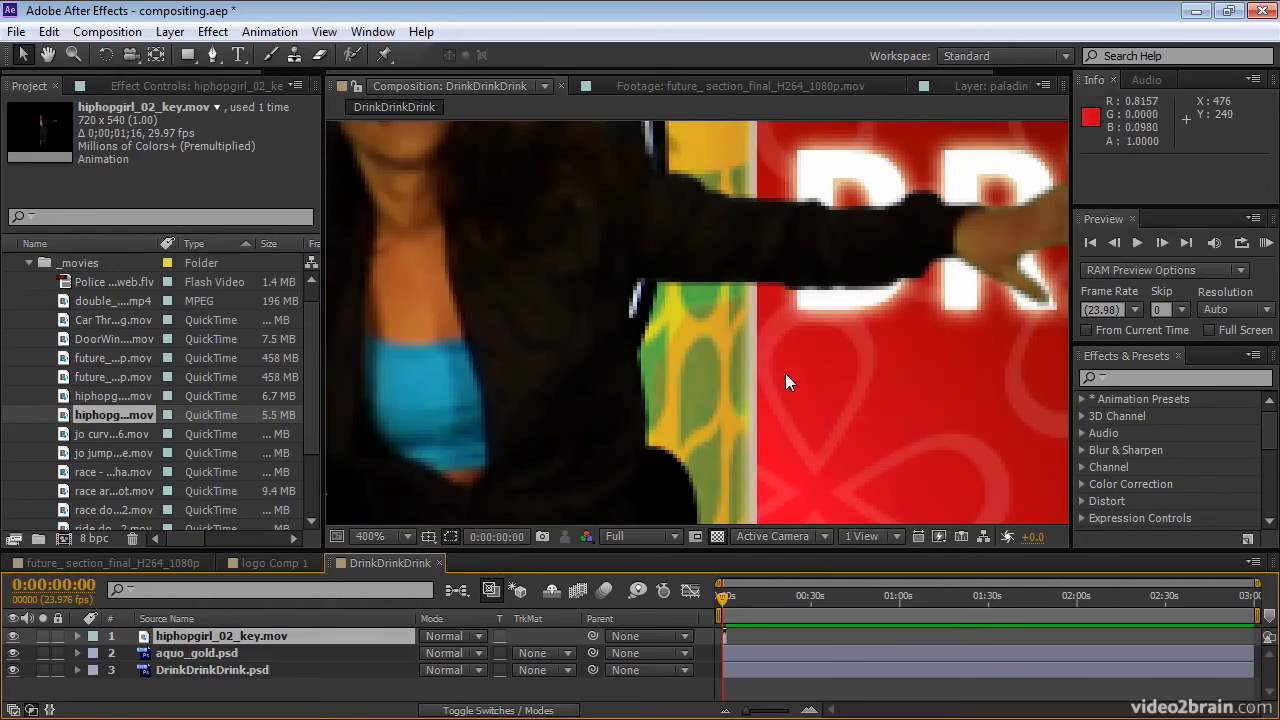
key("comma")
key("comma")
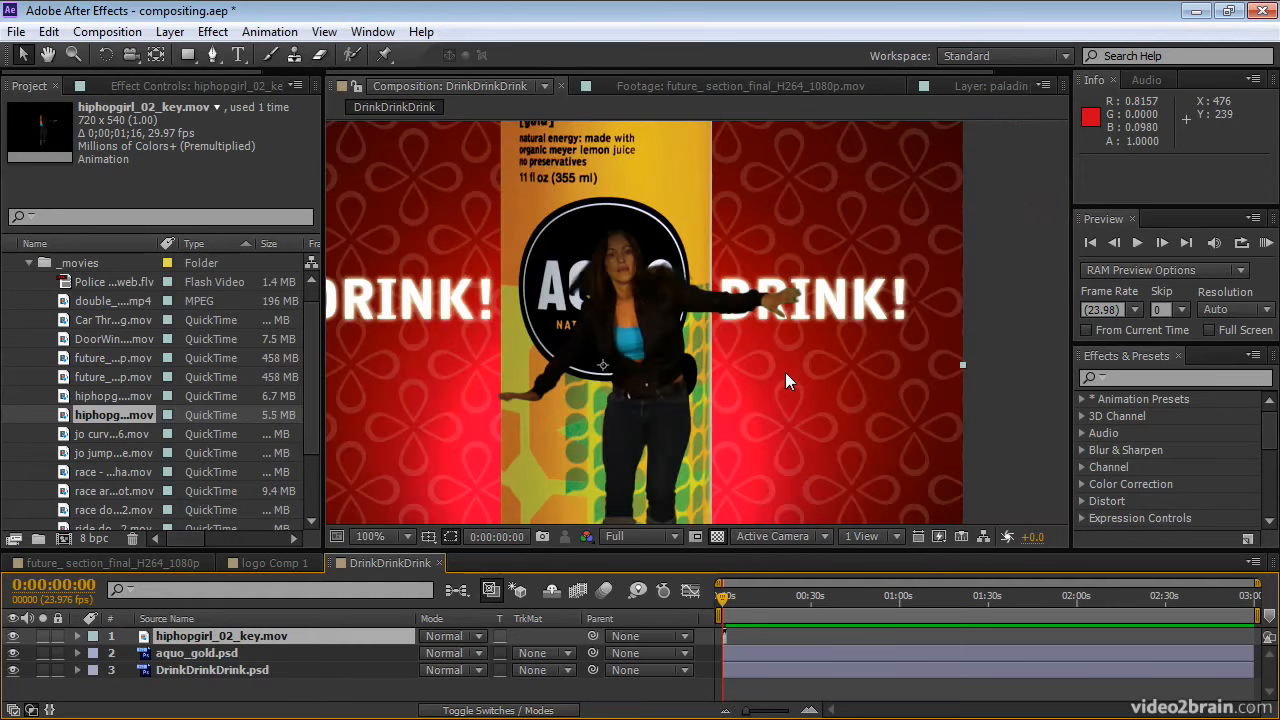
Draw a closed four-point mask with the Pen tool on the aquo_gold.psd layer, around the small text above the logo
left_click(200, 653)
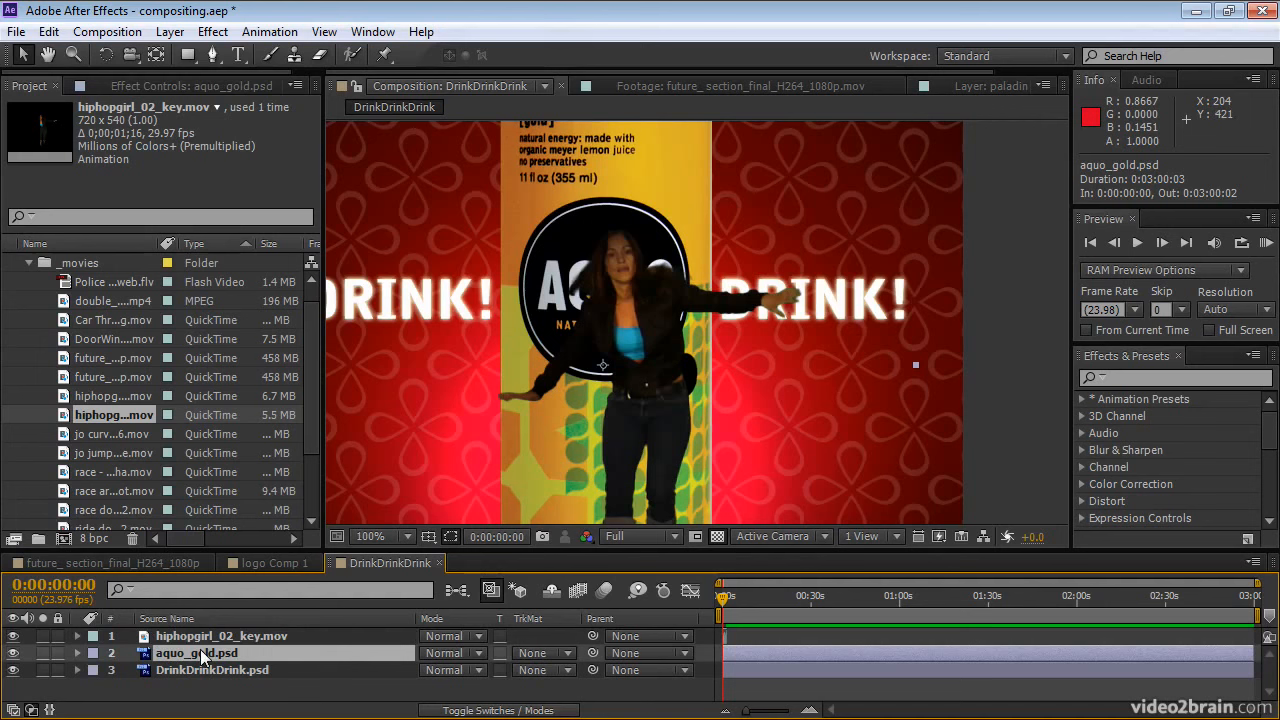
left_click(215, 53)
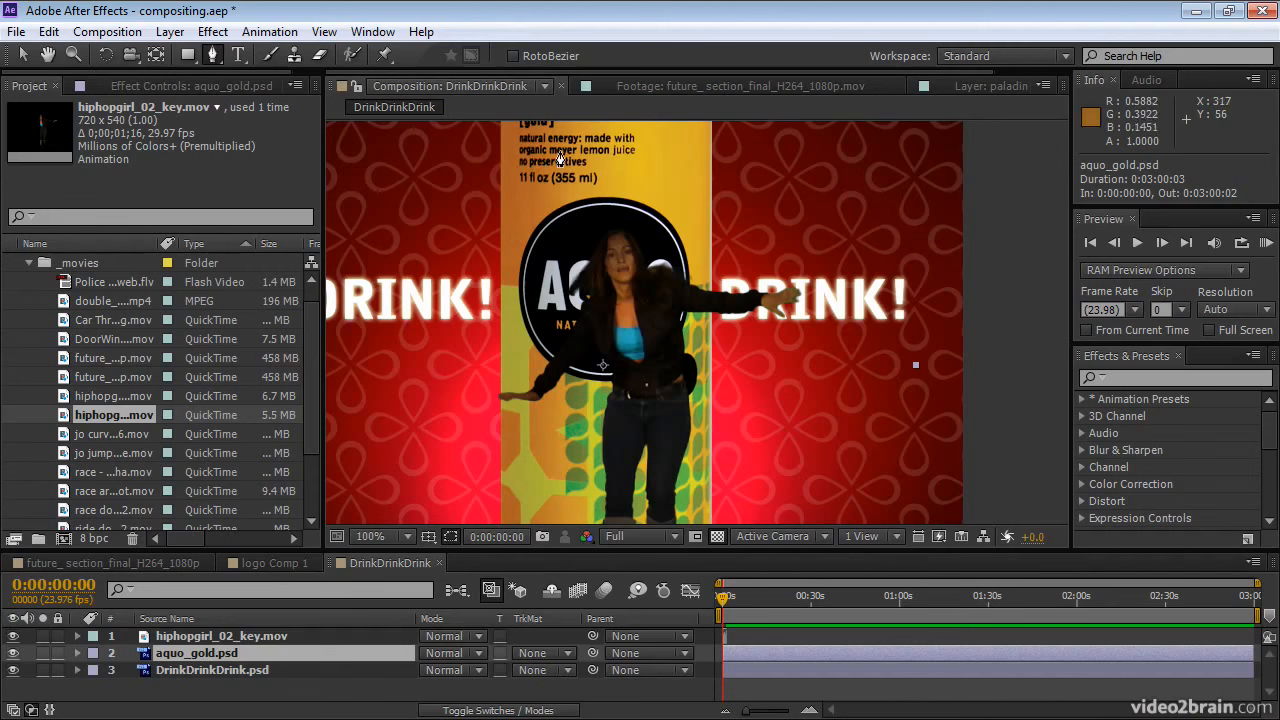
left_click(530, 201)
left_click(593, 210)
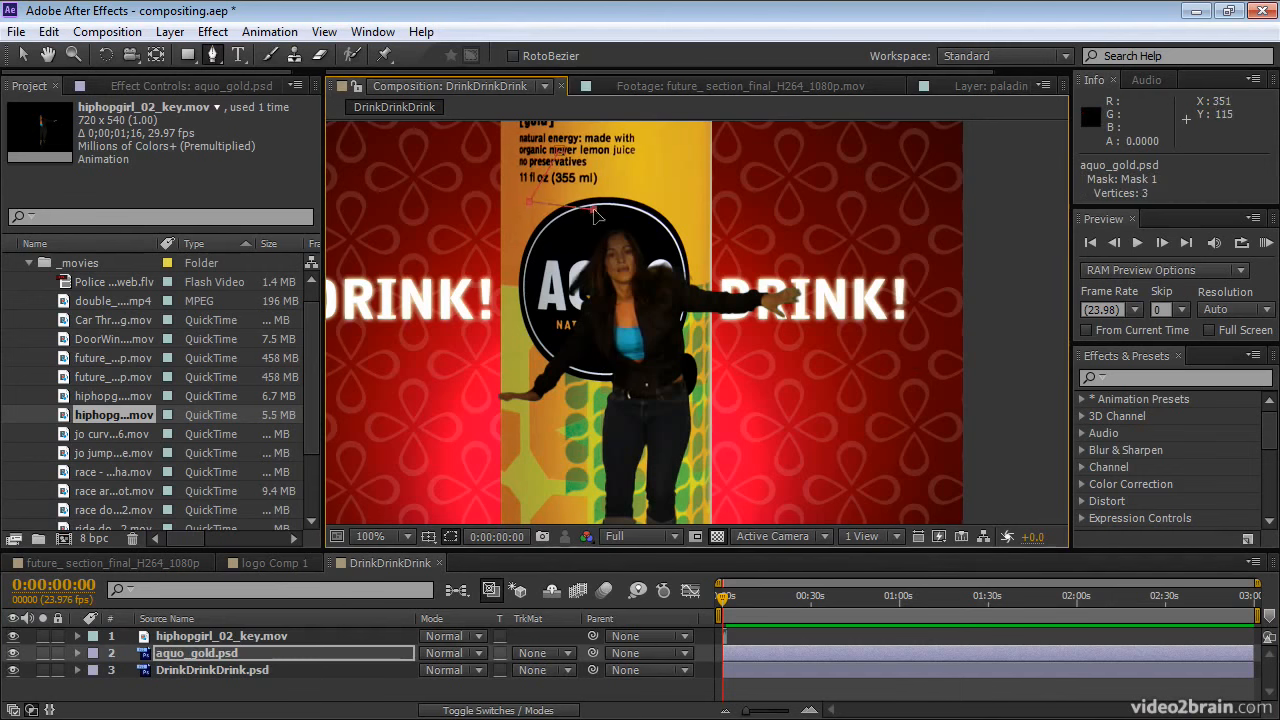
left_click(614, 153)
left_click(558, 152)
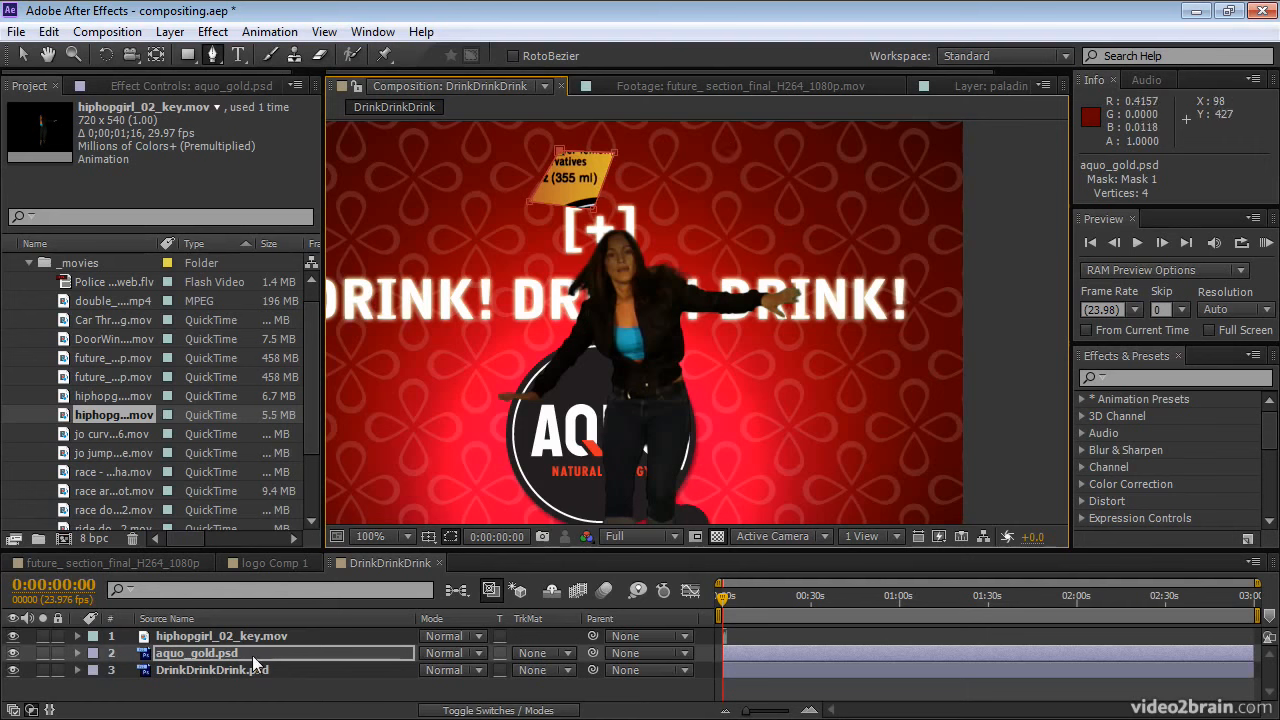
Invert the mask on the aquo_gold.psd layer, and delete that mask
key("m")
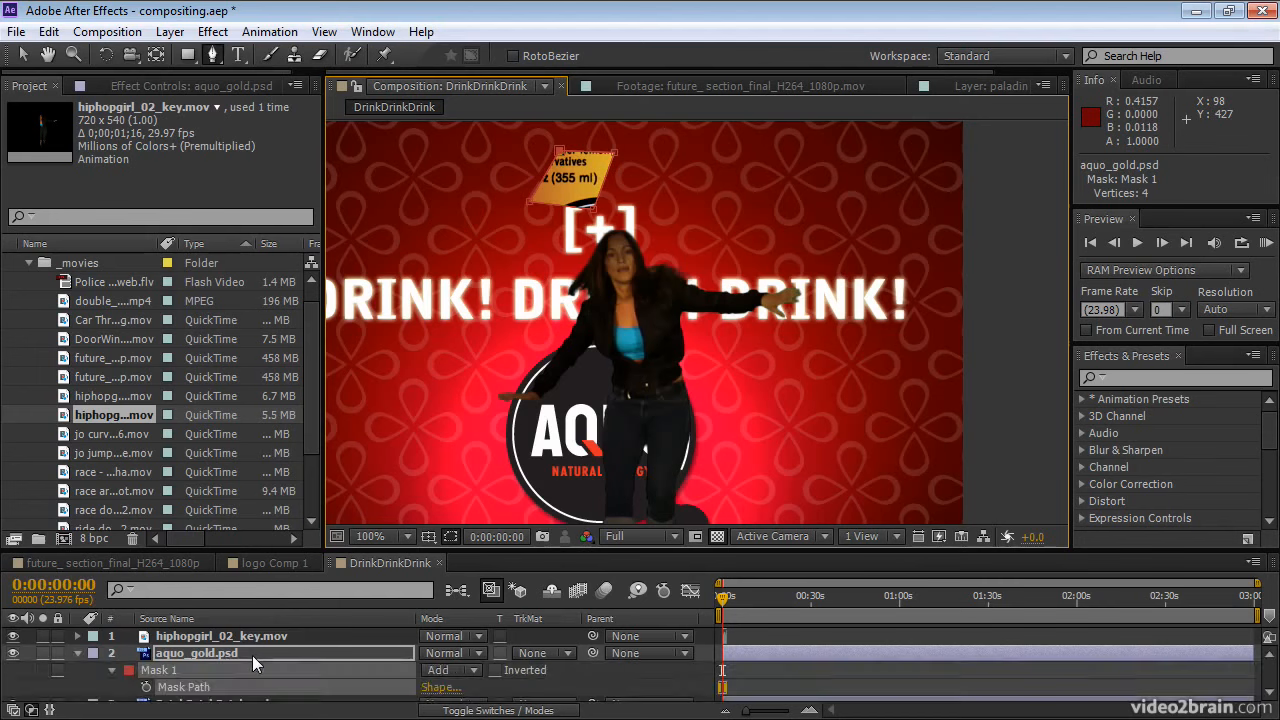
left_click(494, 670)
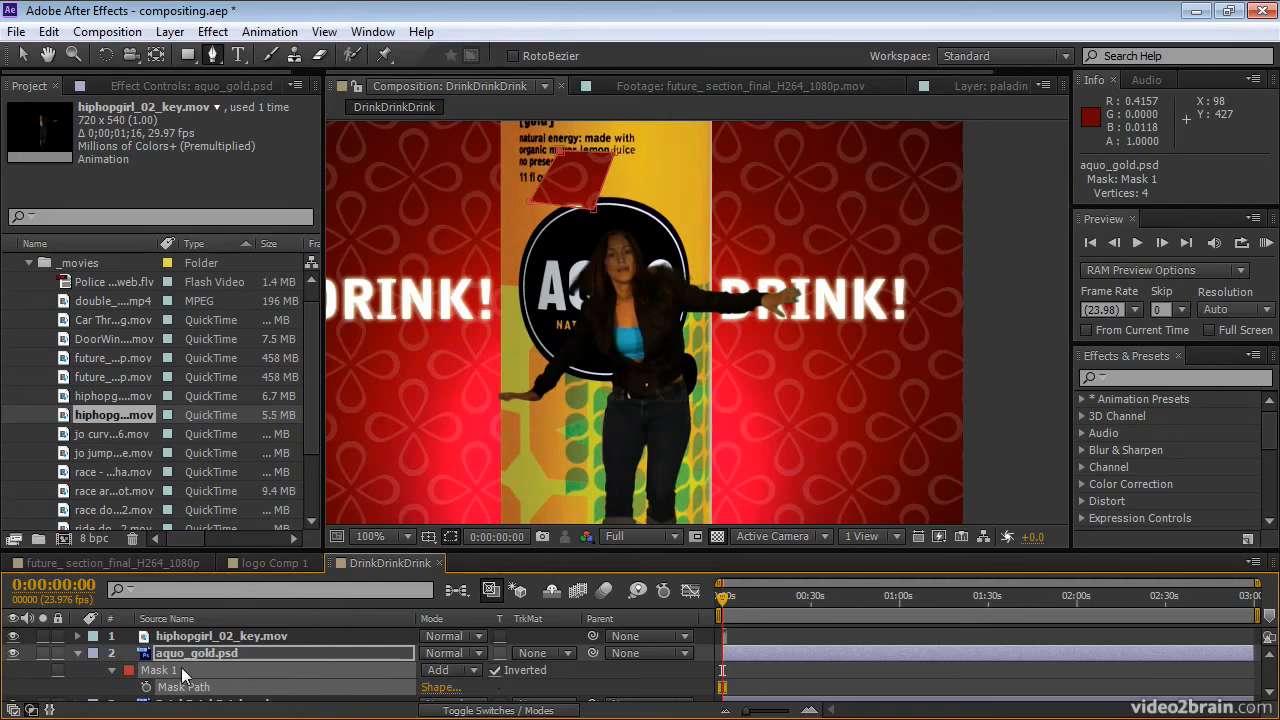
key("Delete")
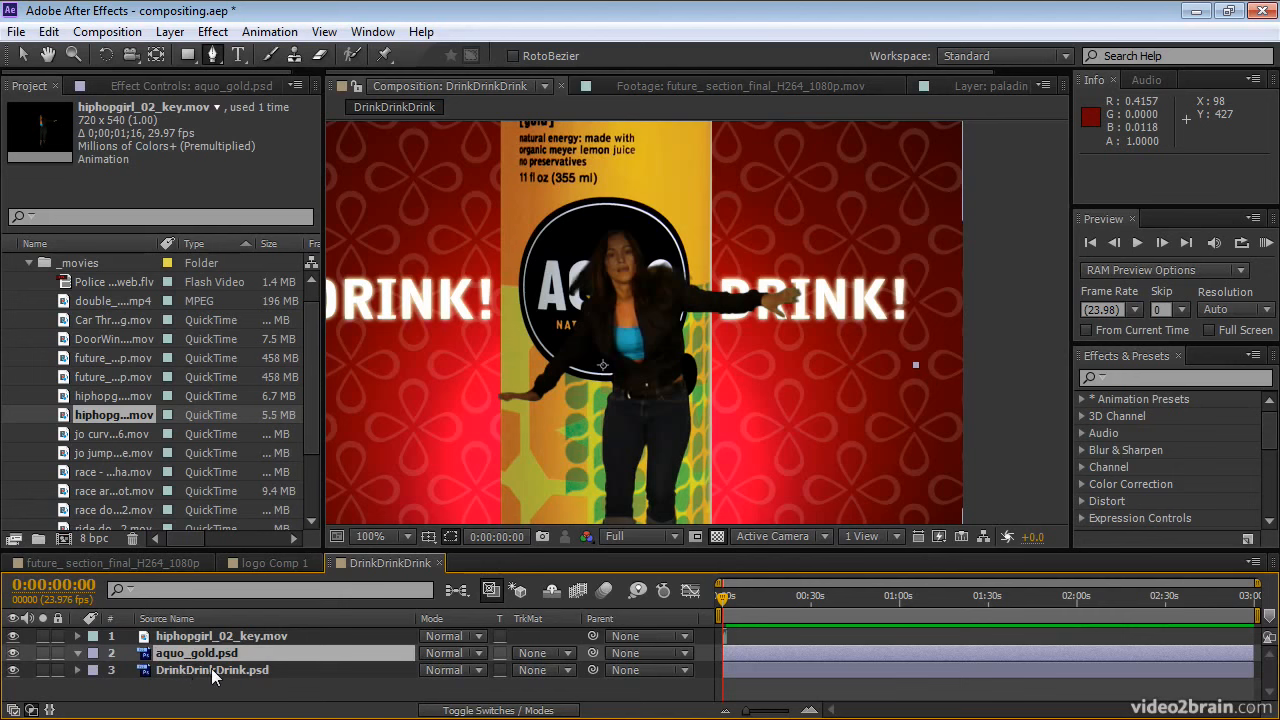
Try Alpha Matte and Alpha Inverted Matte from hiphopgirl_02_key.mov as the track matte of aquo_gold.psd
left_click(567, 653)
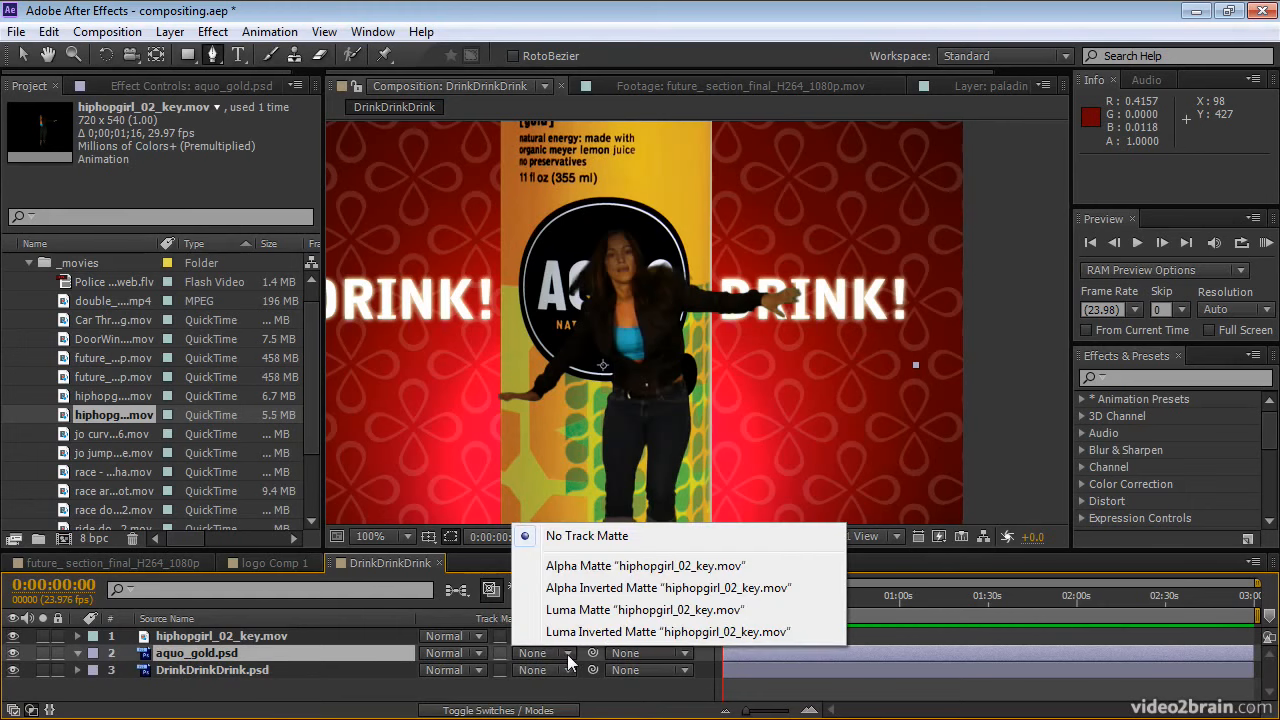
left_click(587, 566)
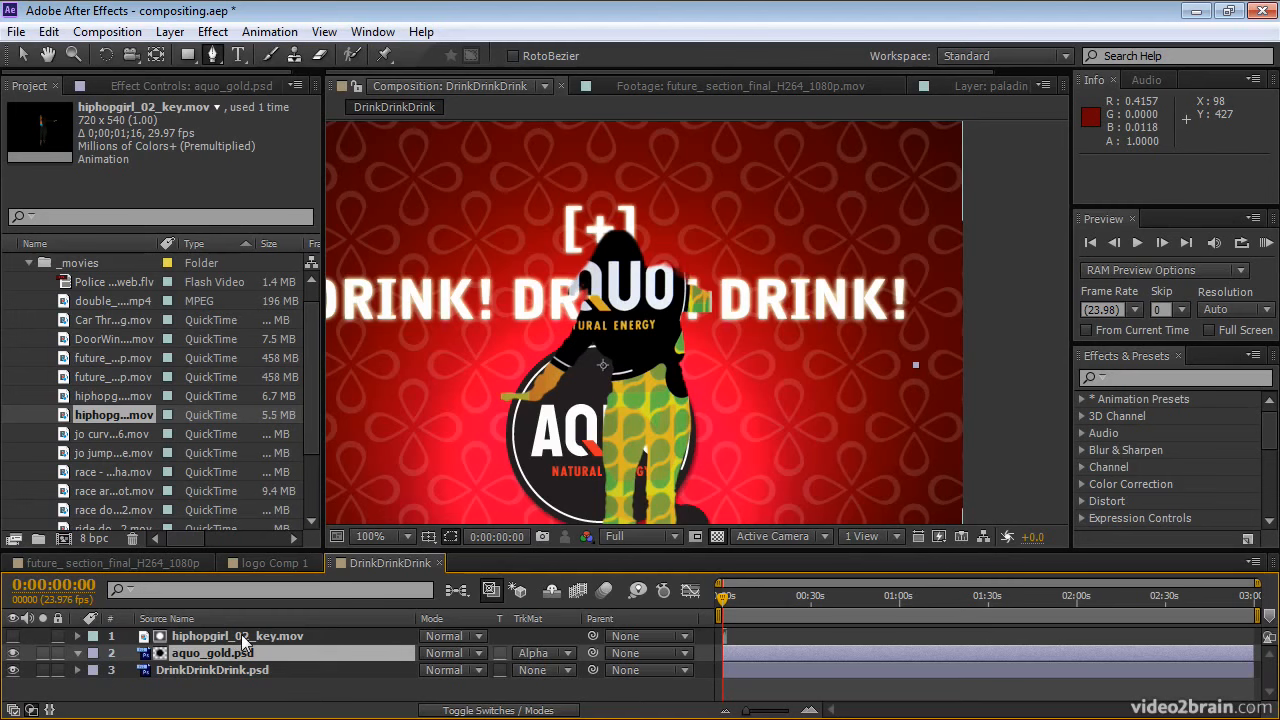
left_click(560, 653)
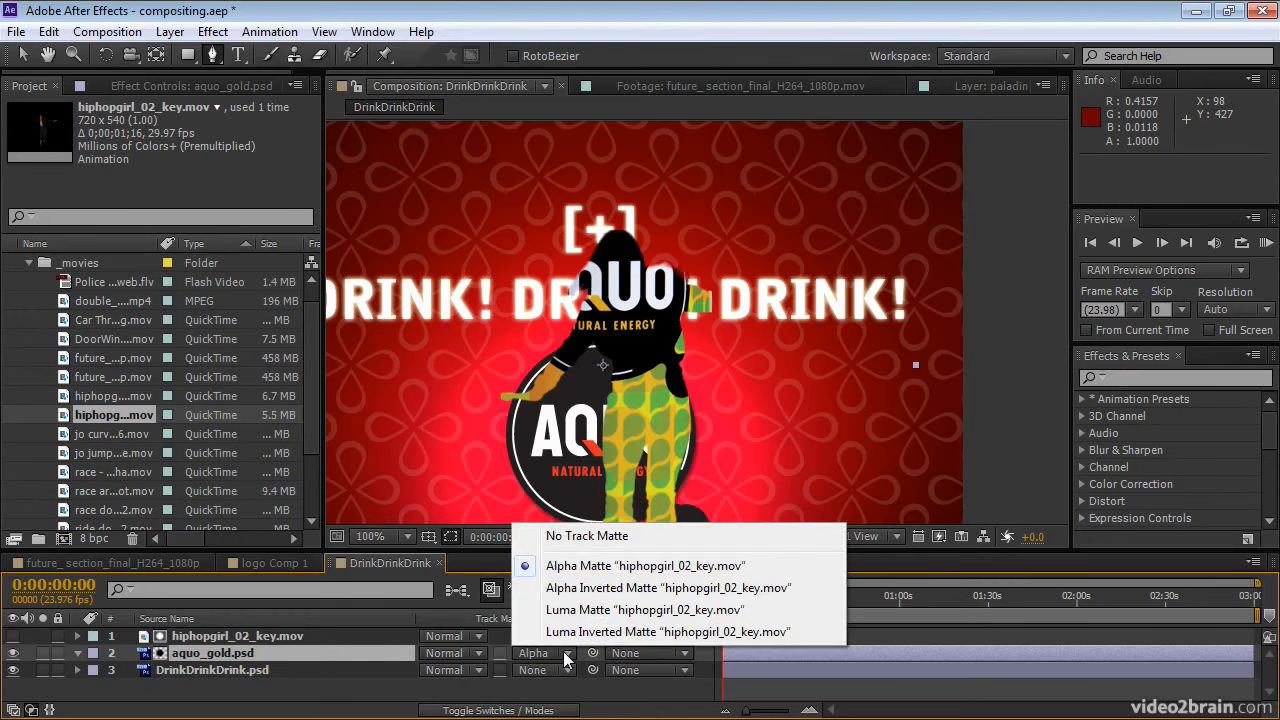
left_click(575, 590)
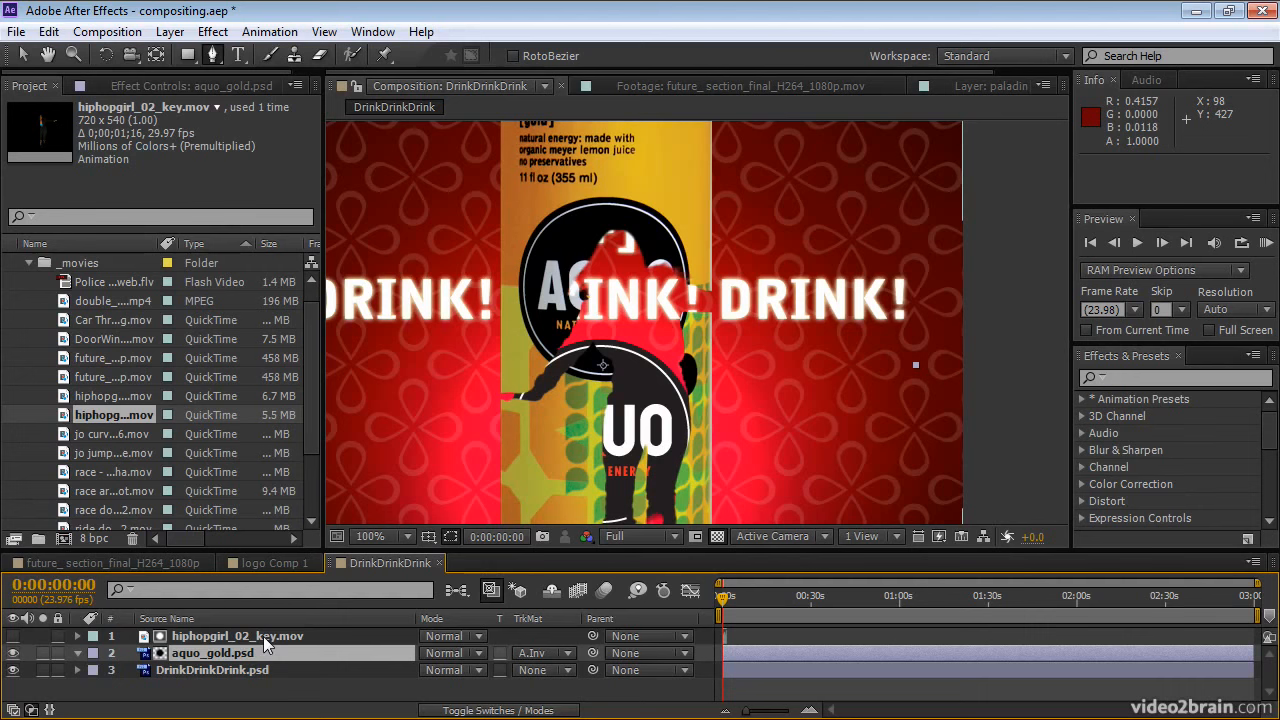
Set aquo_gold.psd back to No Track Matte and make the hiphopgirl_02_key.mov layer visible
left_click(540, 653)
left_click(560, 538)
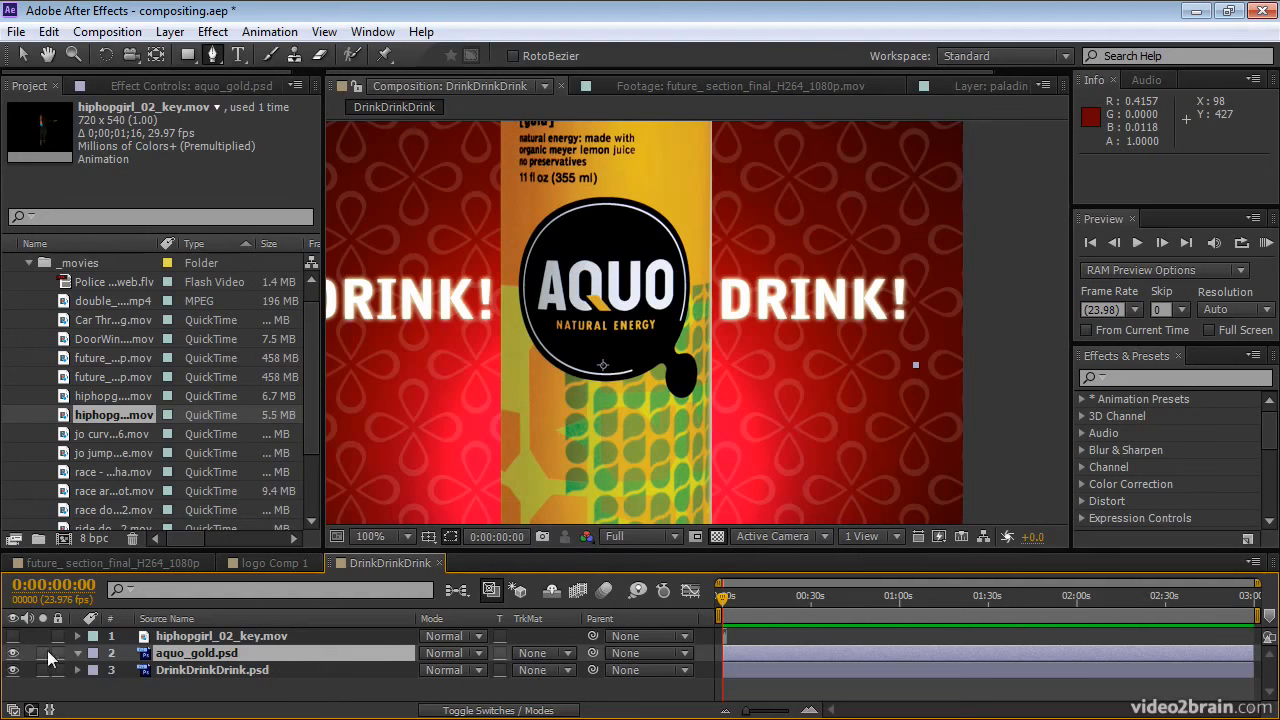
left_click(13, 637)
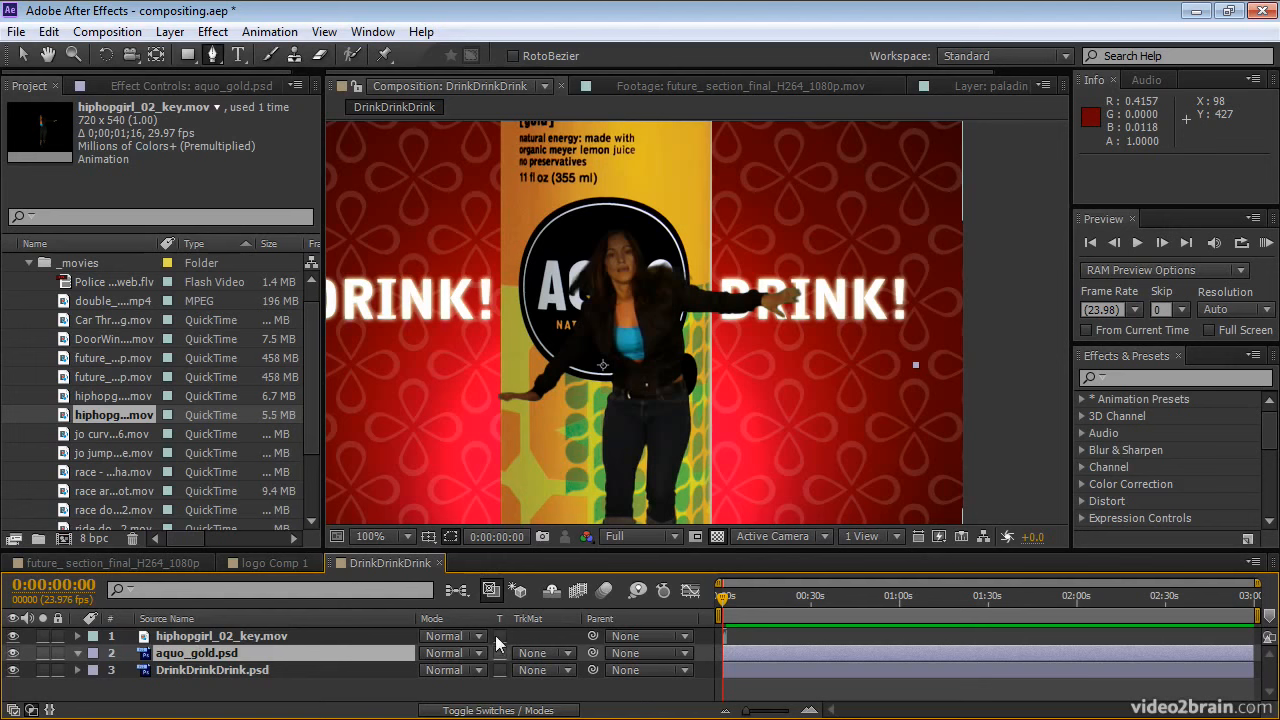
Move hiphopgirl_02_key.mov directly below aquo_gold.psd, and turn on Preserve Underlying Transparency for aquo_gold.psd
mouse_move(232, 634)
left_mouse_down()
mouse_move(231, 686)
mouse_move(230, 657)
left_mouse_up()
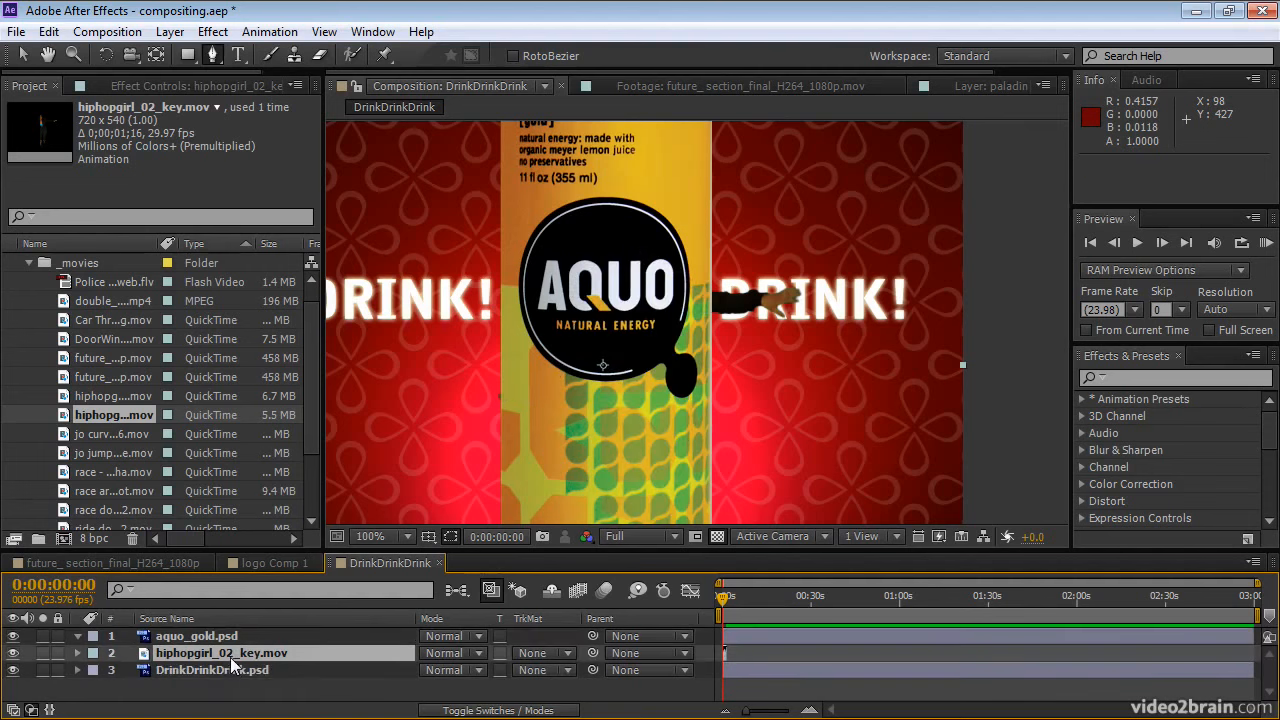
left_click(500, 636)
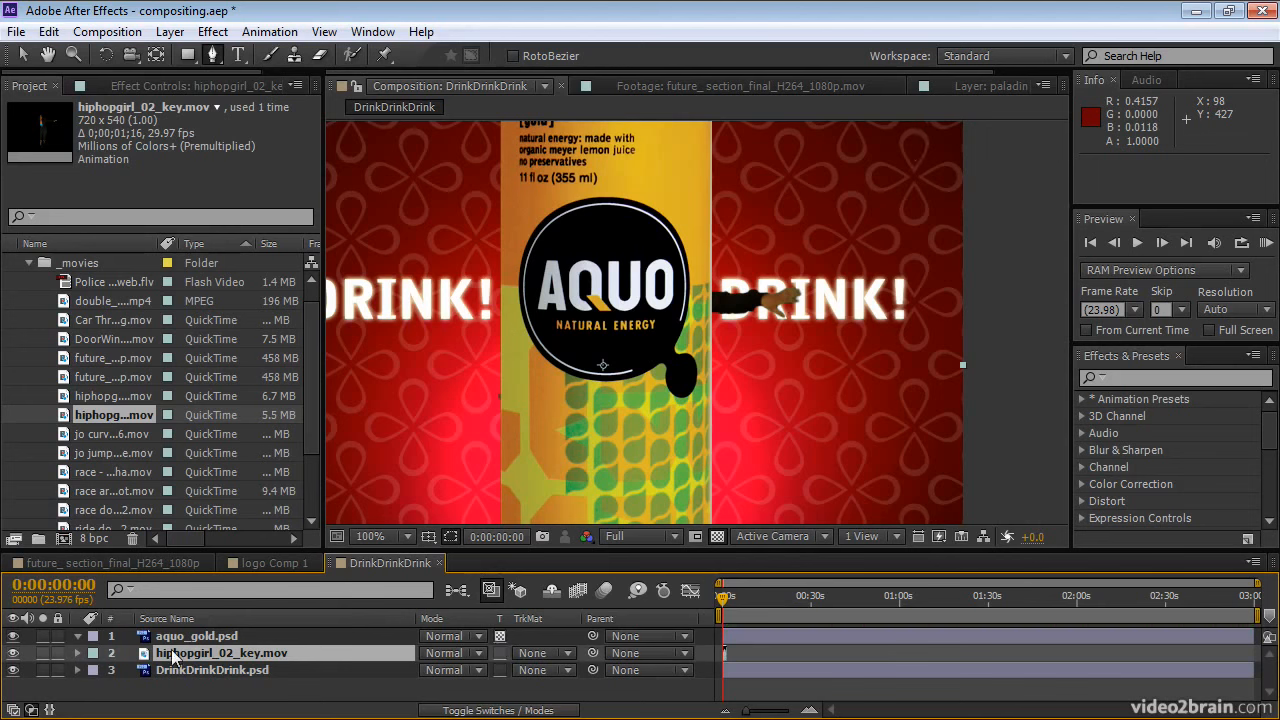
Hide the DrinkDrinkDrink.psd layer, and turn off Preserve Underlying Transparency for aquo_gold.psd
left_click(13, 672)
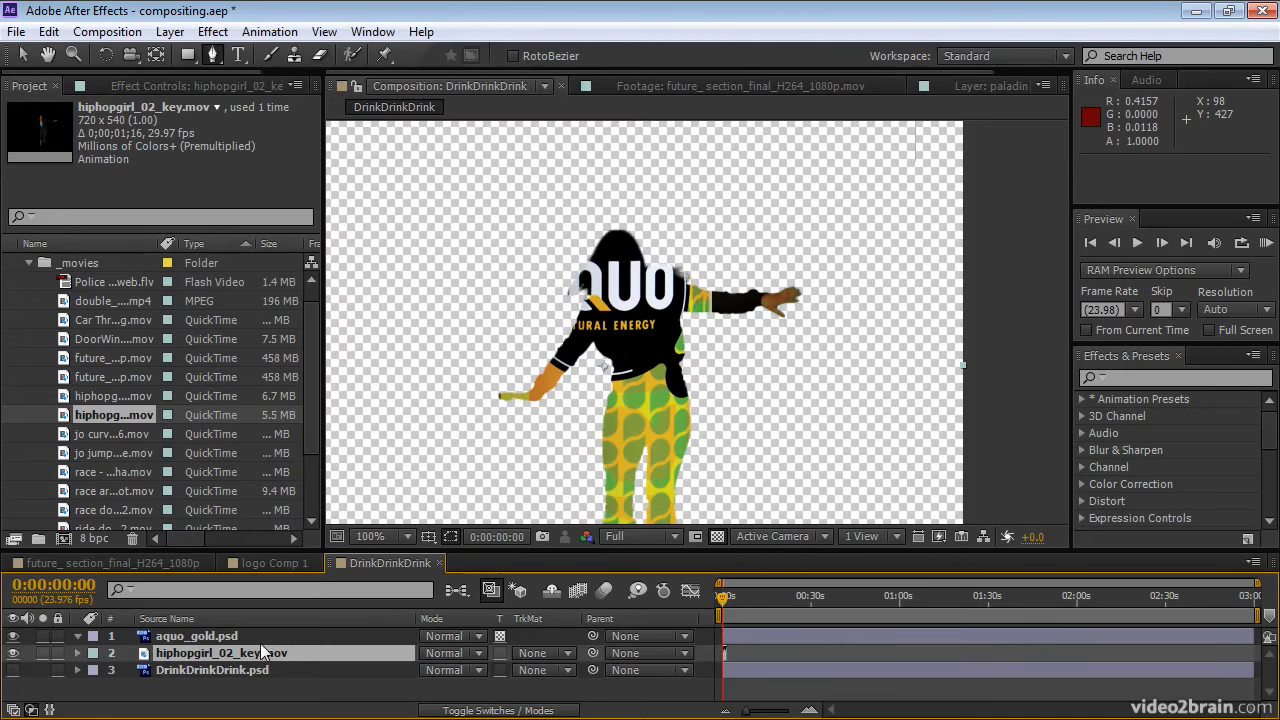
left_click(220, 638)
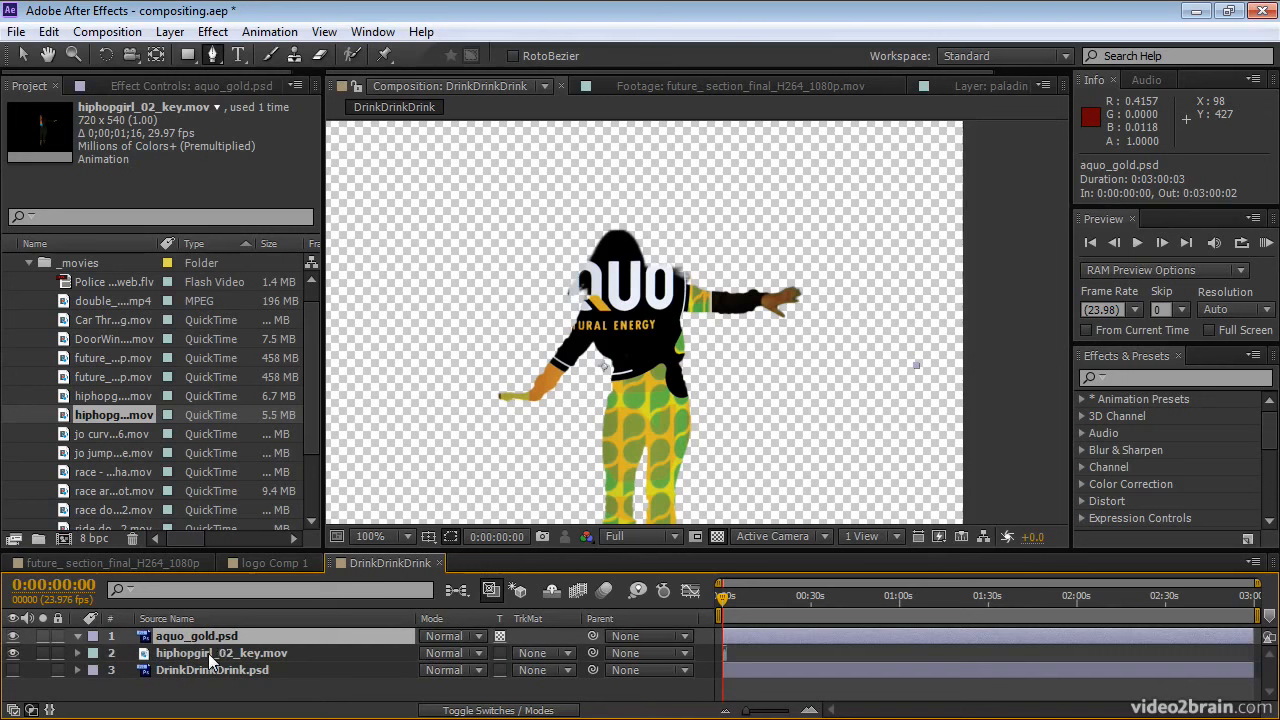
left_click(501, 636)
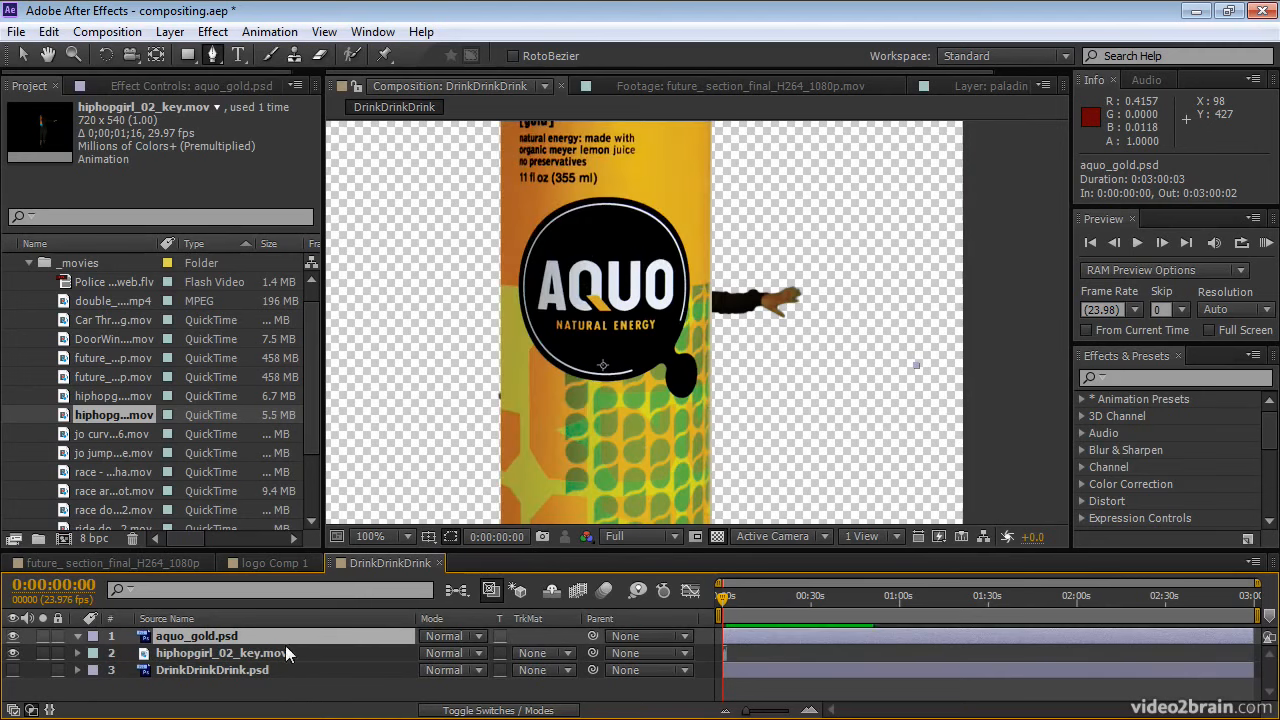
Apply the Set Matte effect to aquo_gold.psd and take its matte from hiphopgirl_02_key.mov
left_click(220, 653)
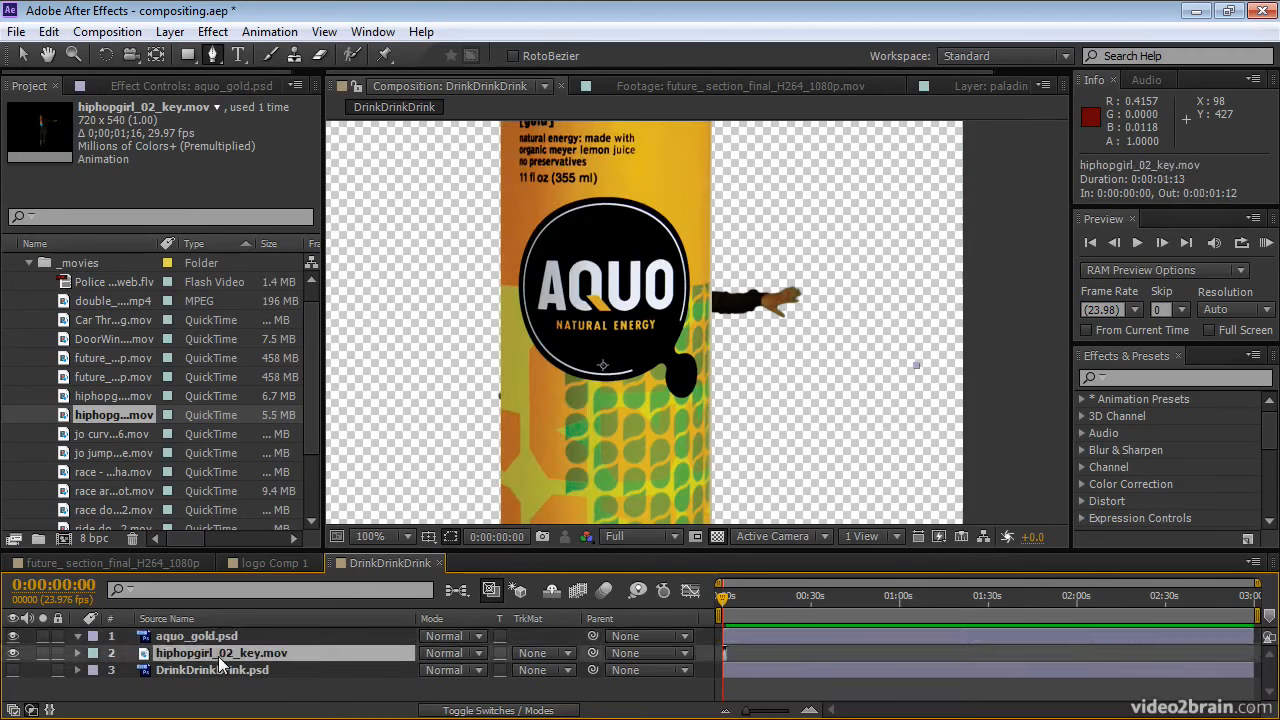
left_click_drag(218, 656, 201, 655)
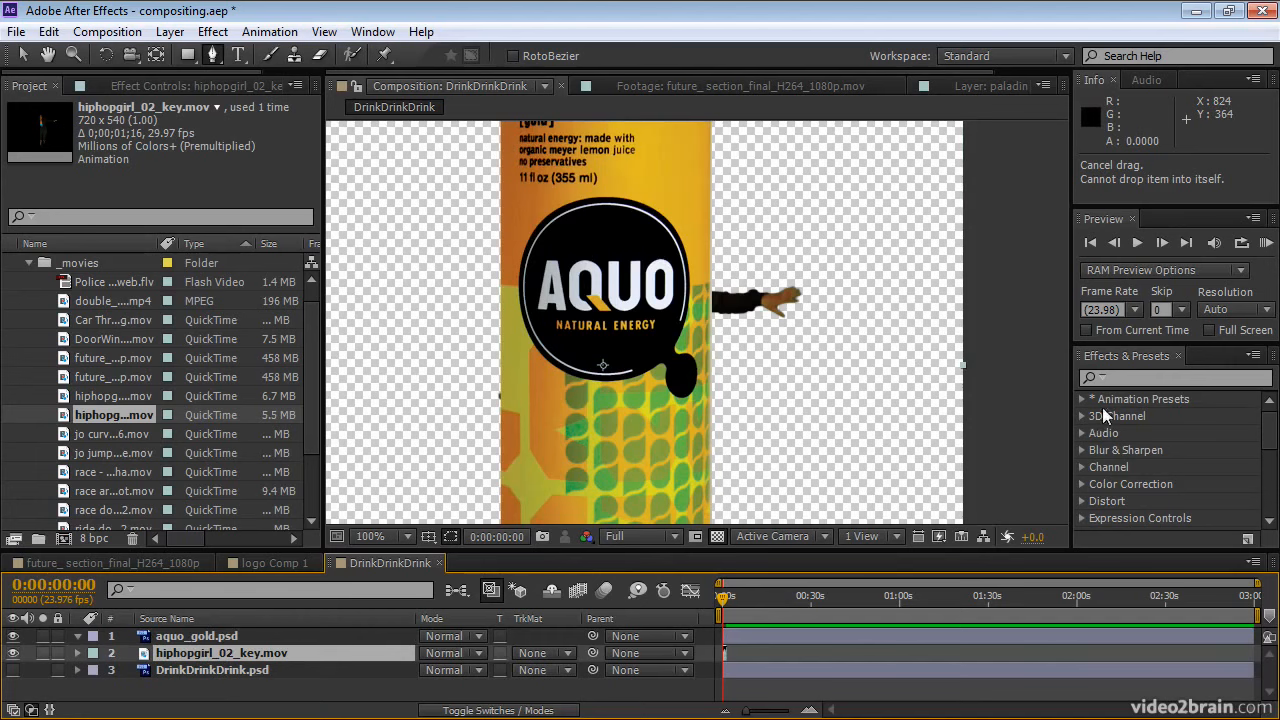
left_click(1125, 378)
type("s")
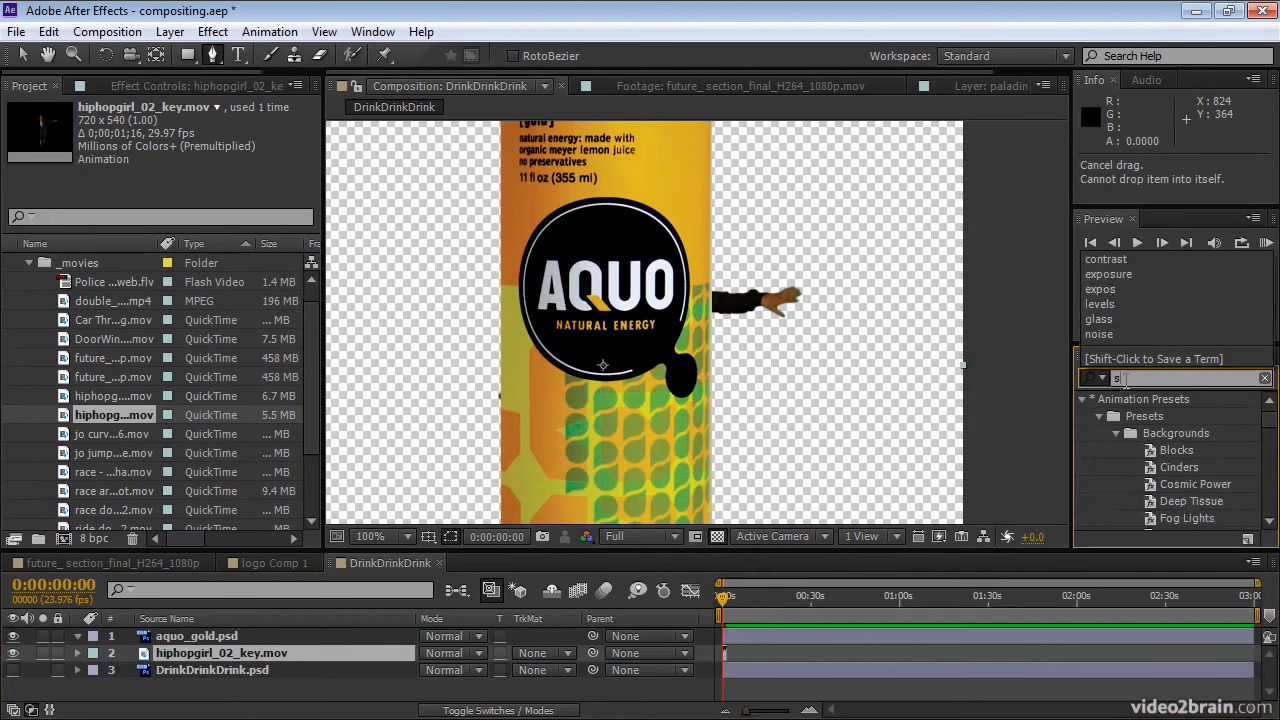
type("et matte")
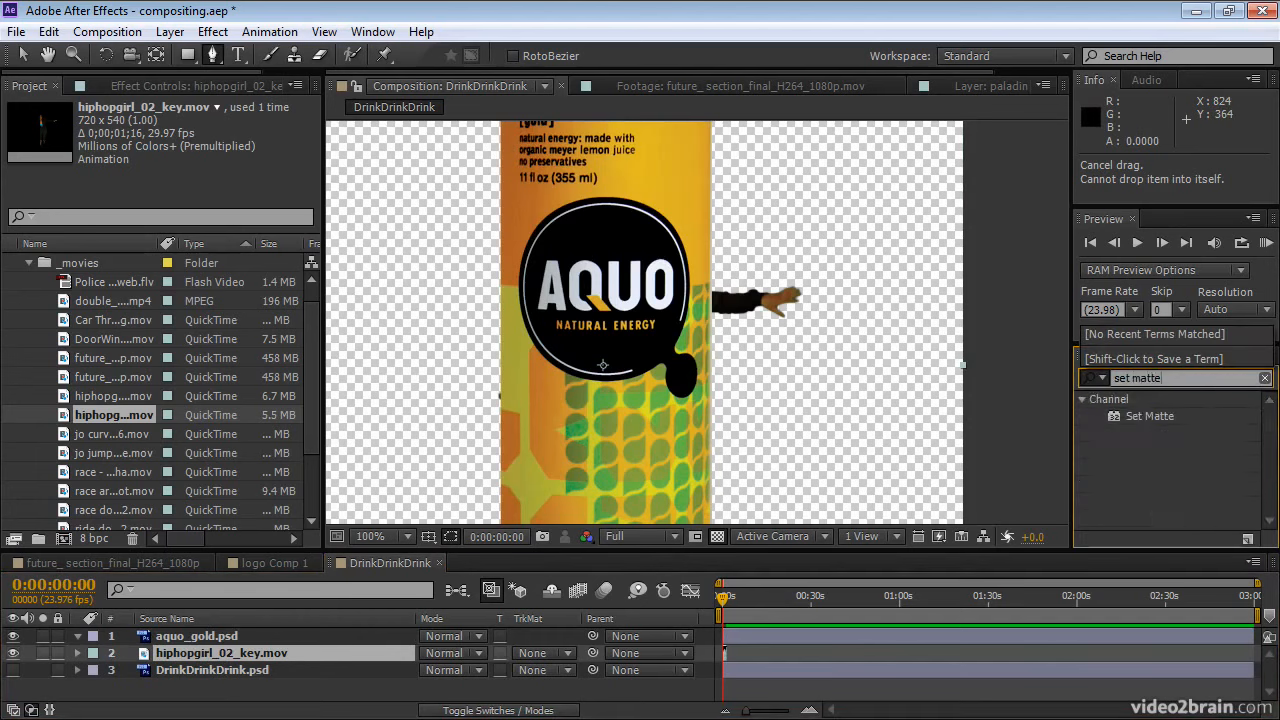
left_click_drag(1114, 413, 190, 635)
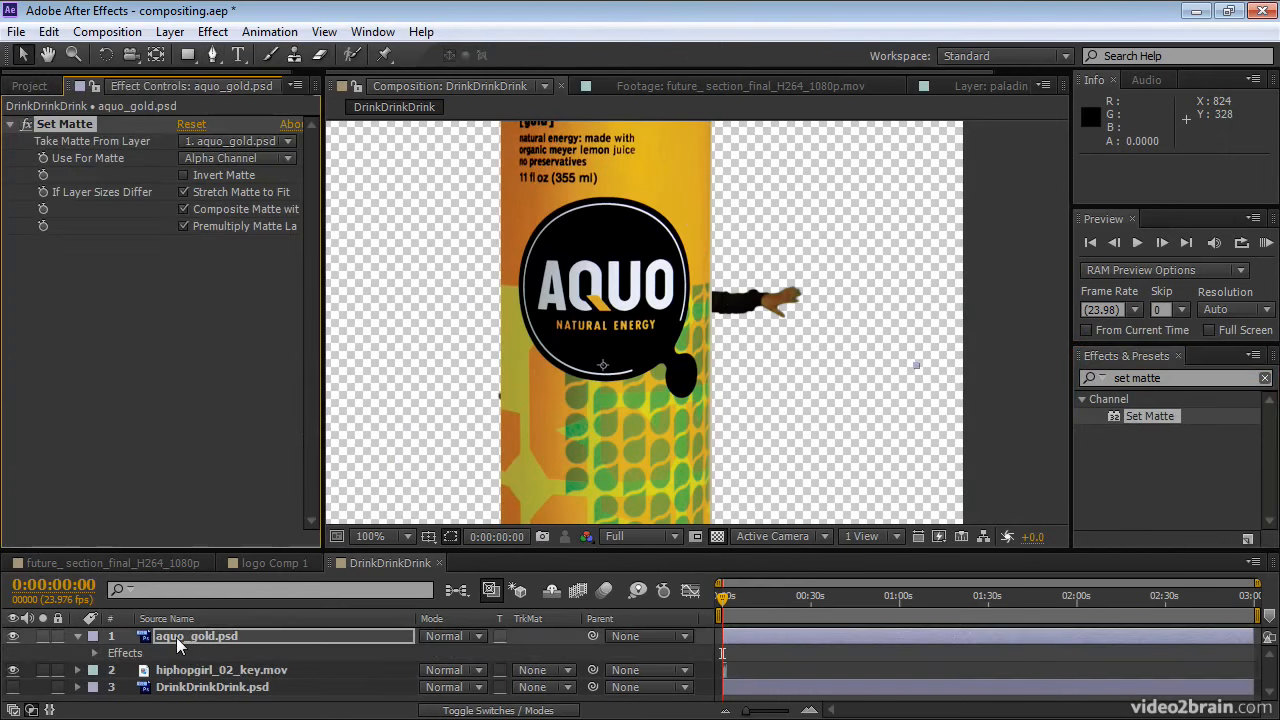
left_click(224, 142)
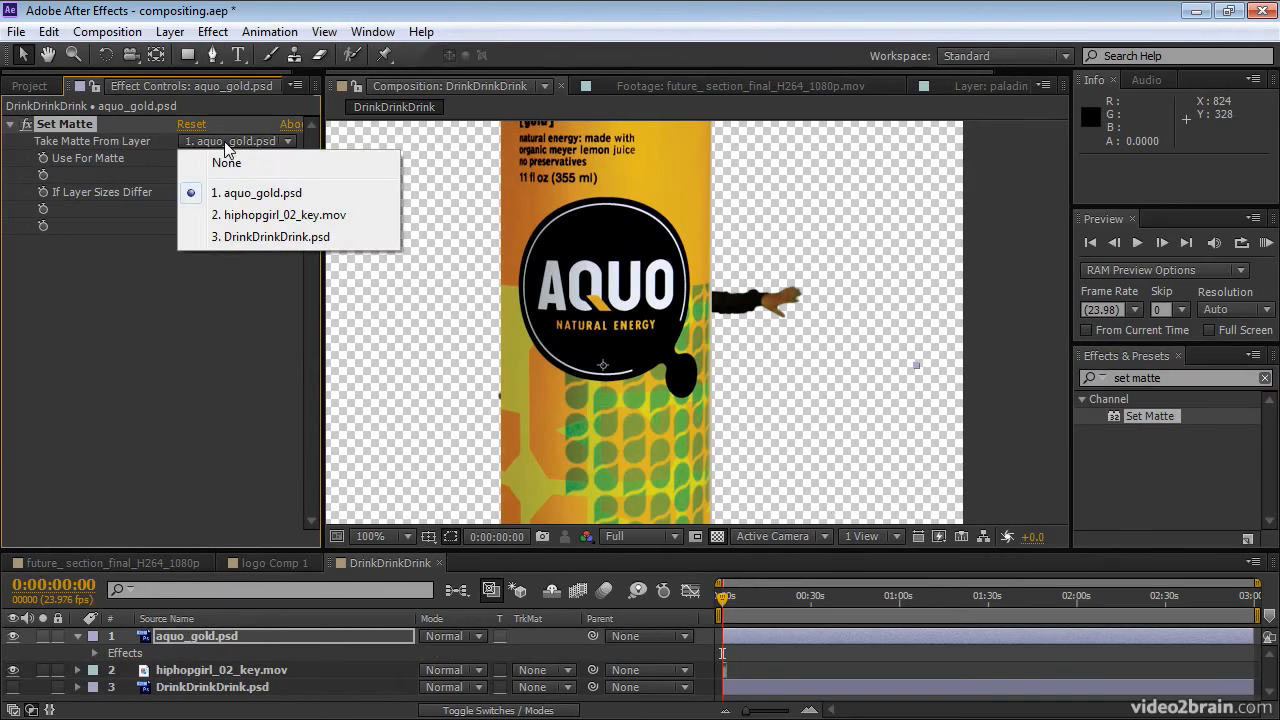
left_click(237, 214)
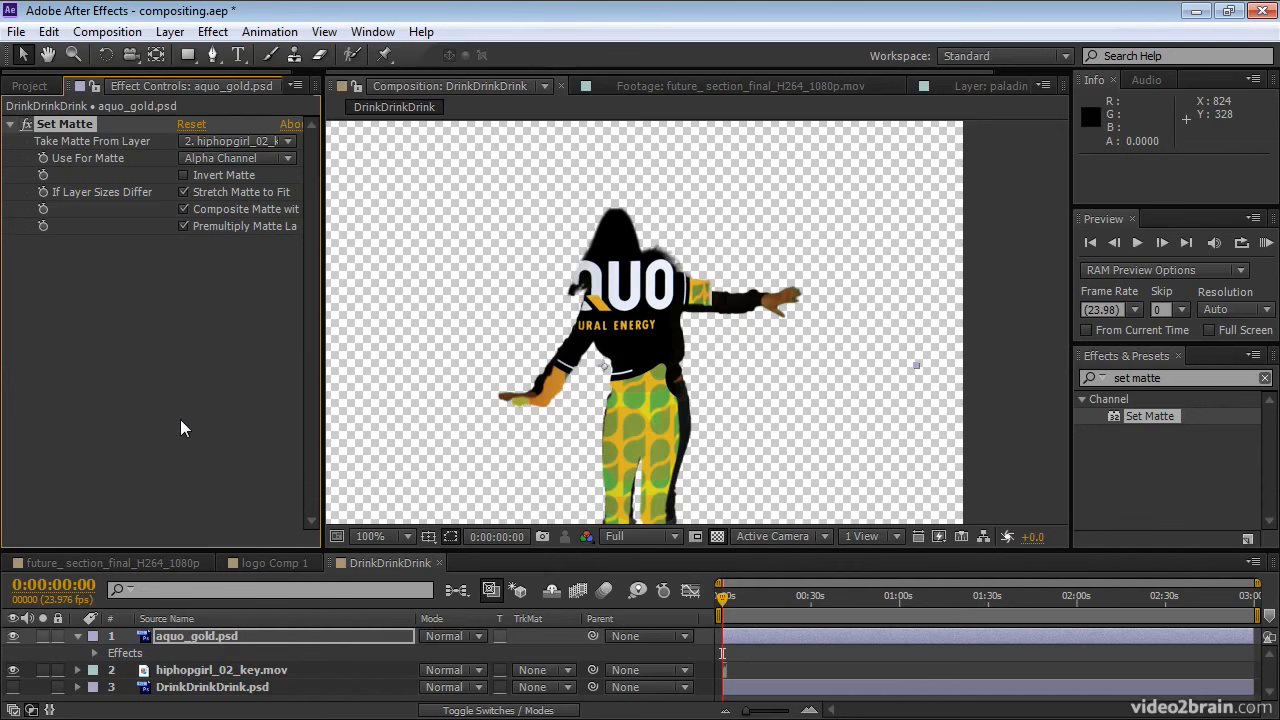
Clear the effect search and look through the effects in the Channel category
left_click(1265, 379)
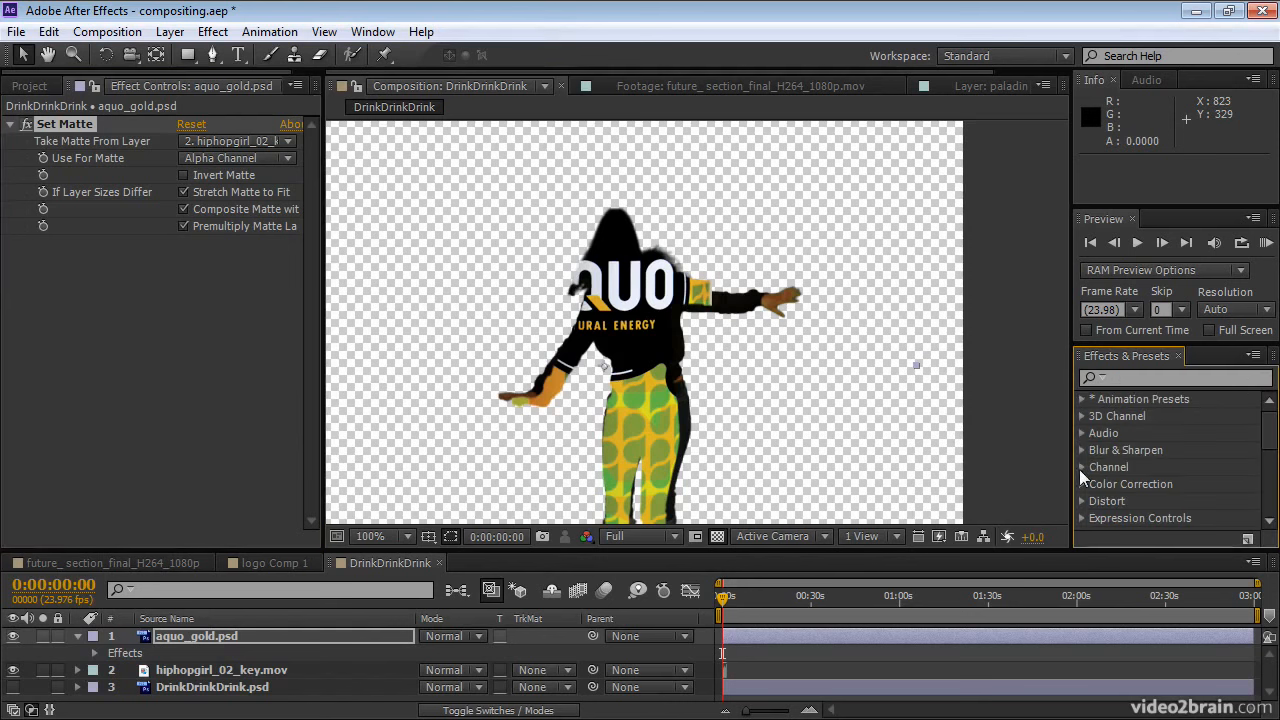
left_click(1081, 467)
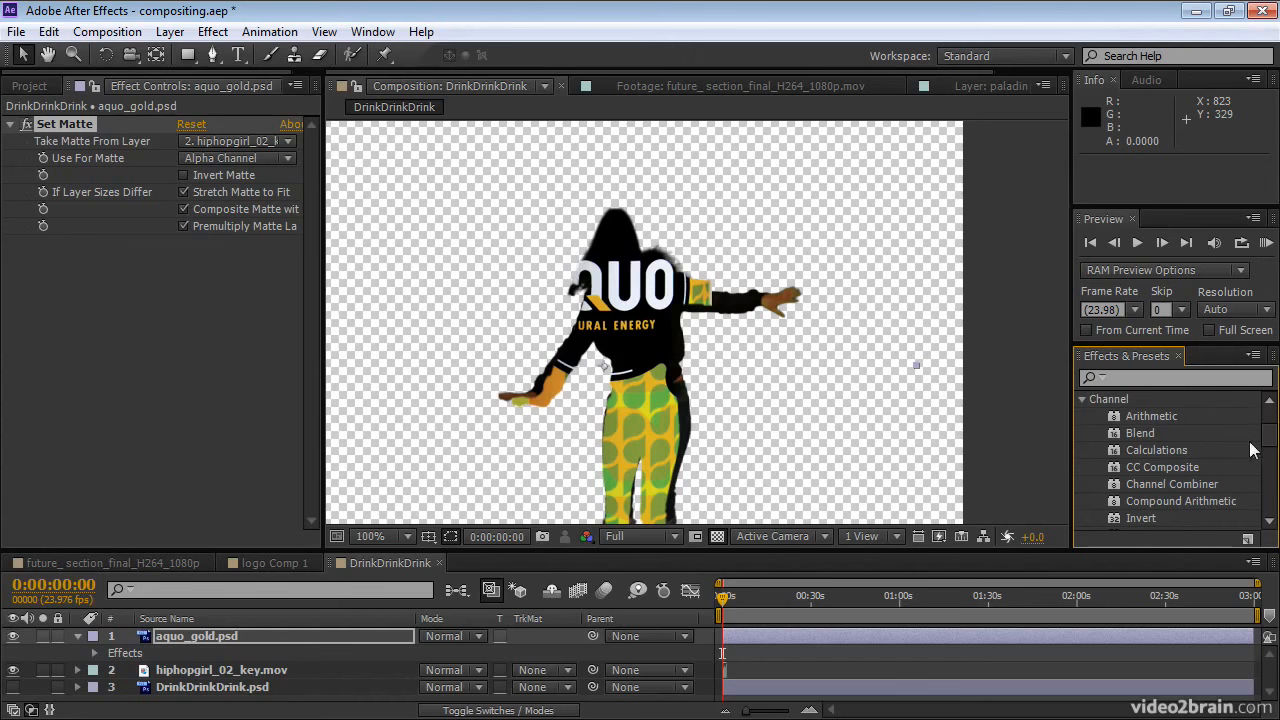
scroll(1265, 519, "down", 4)
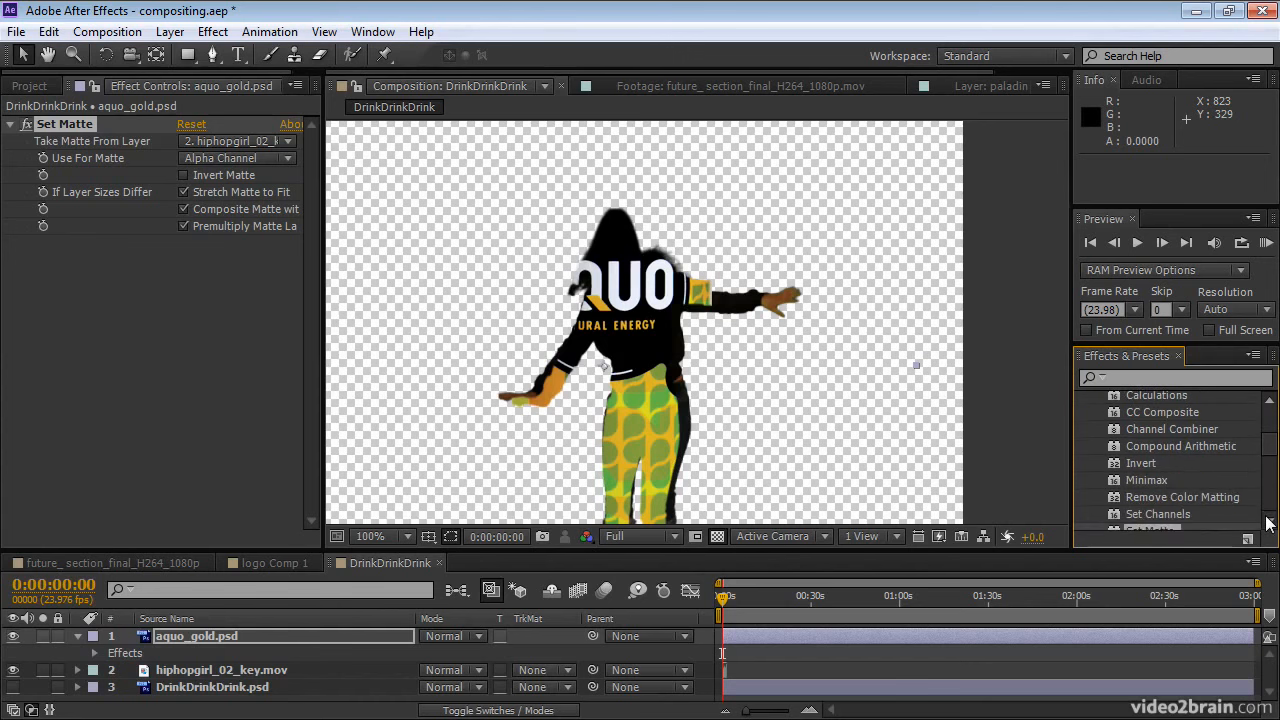
scroll(1266, 522, "down", 5)
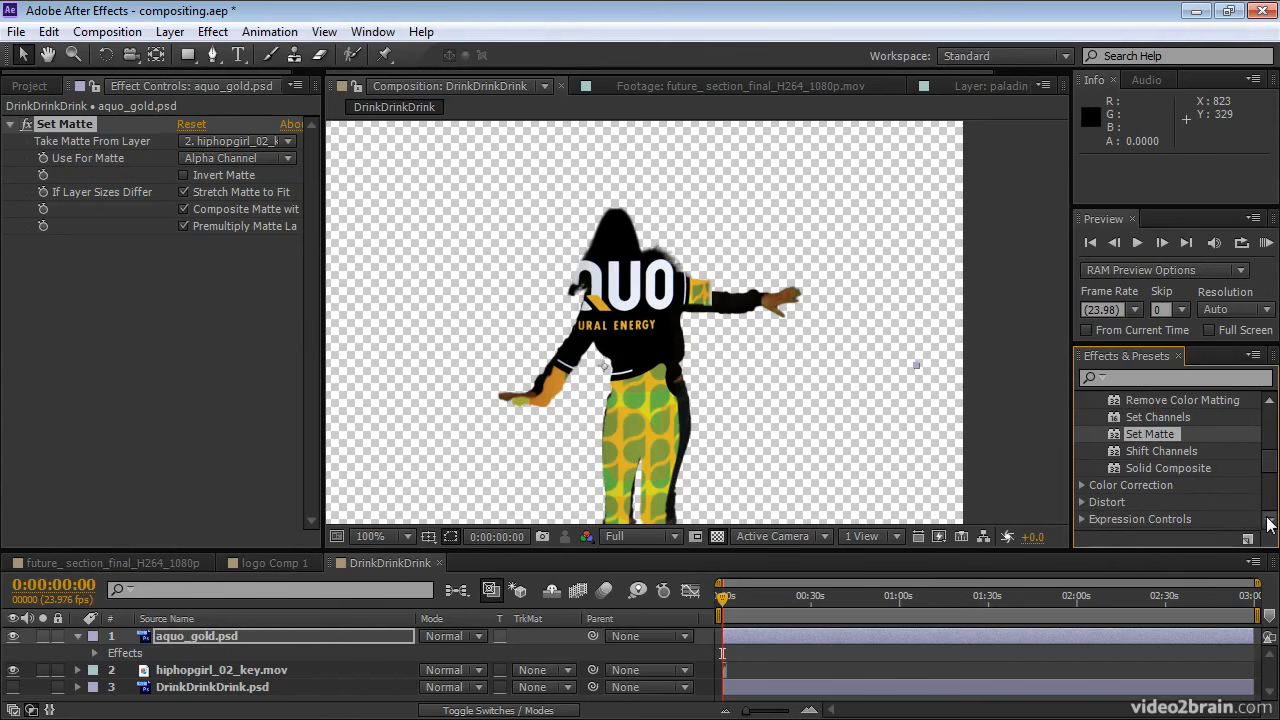
Undo the Set Matte effect and the preceding layer changes, back to before hiphopgirl_02_key.mov was moved below aquo_gold.psd
key("ctrl+z")
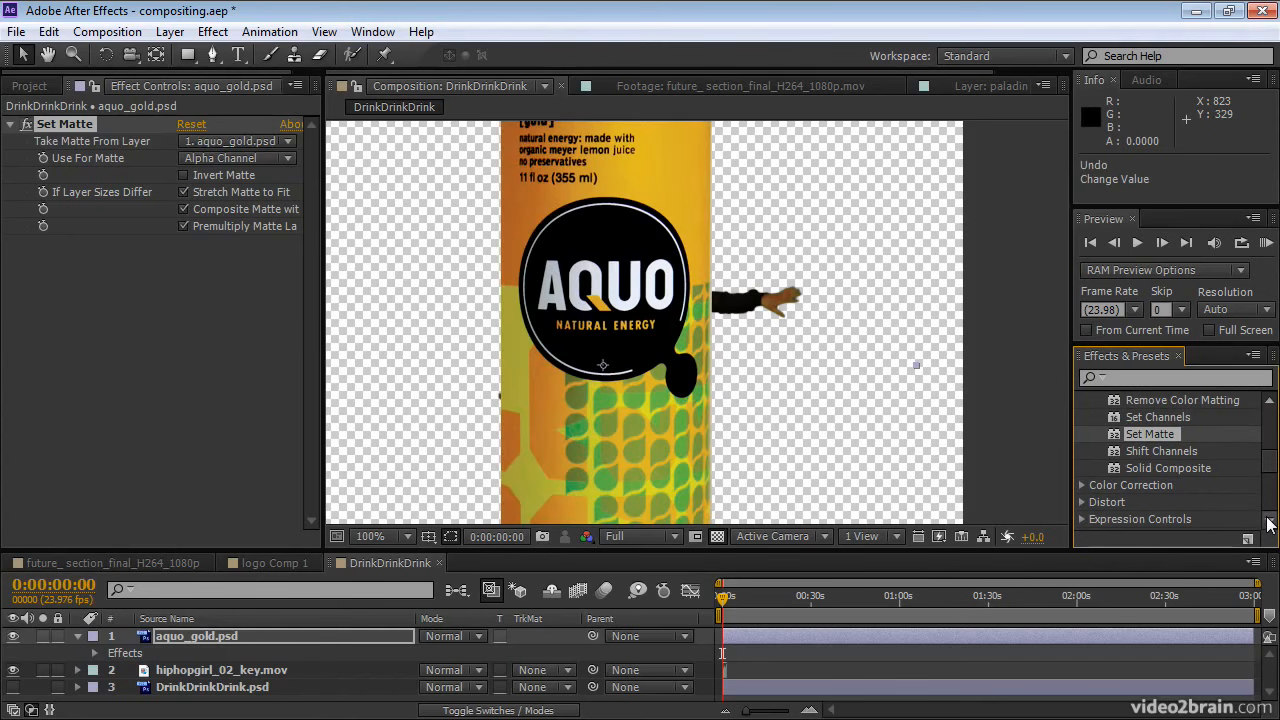
key("ctrl+z")
key("ctrl+z")
key("ctrl+z")
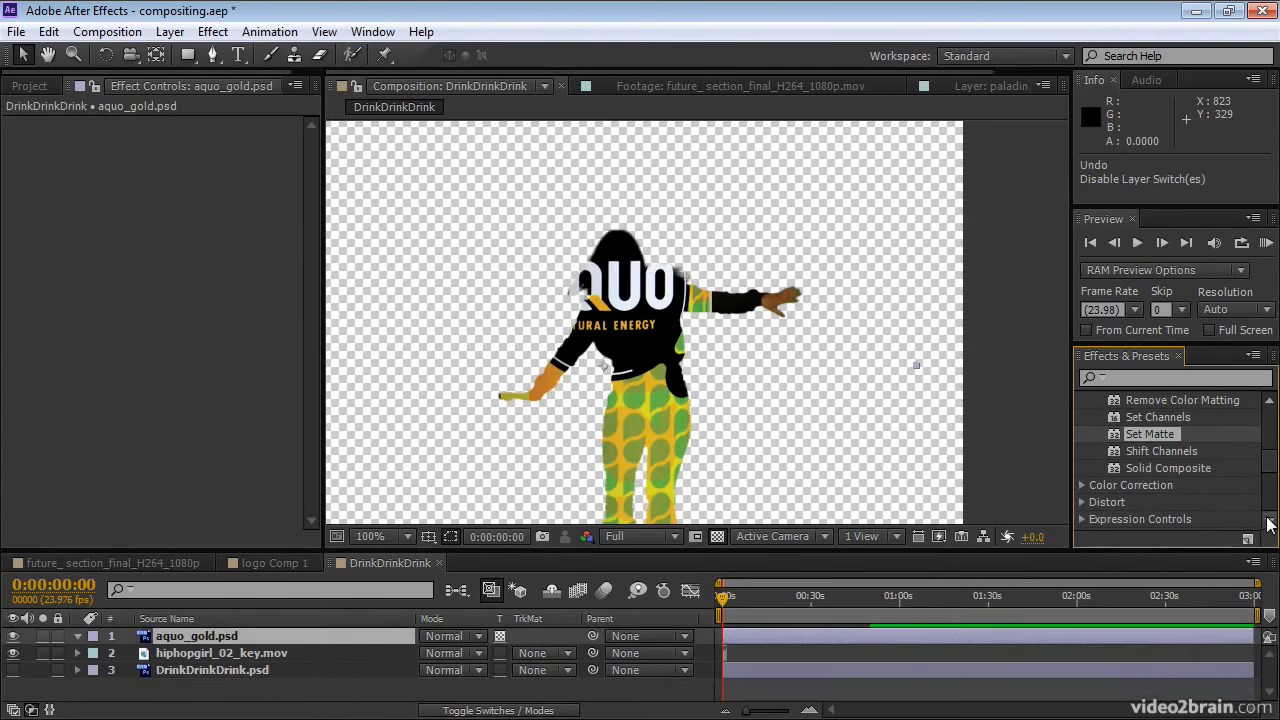
key("ctrl+z")
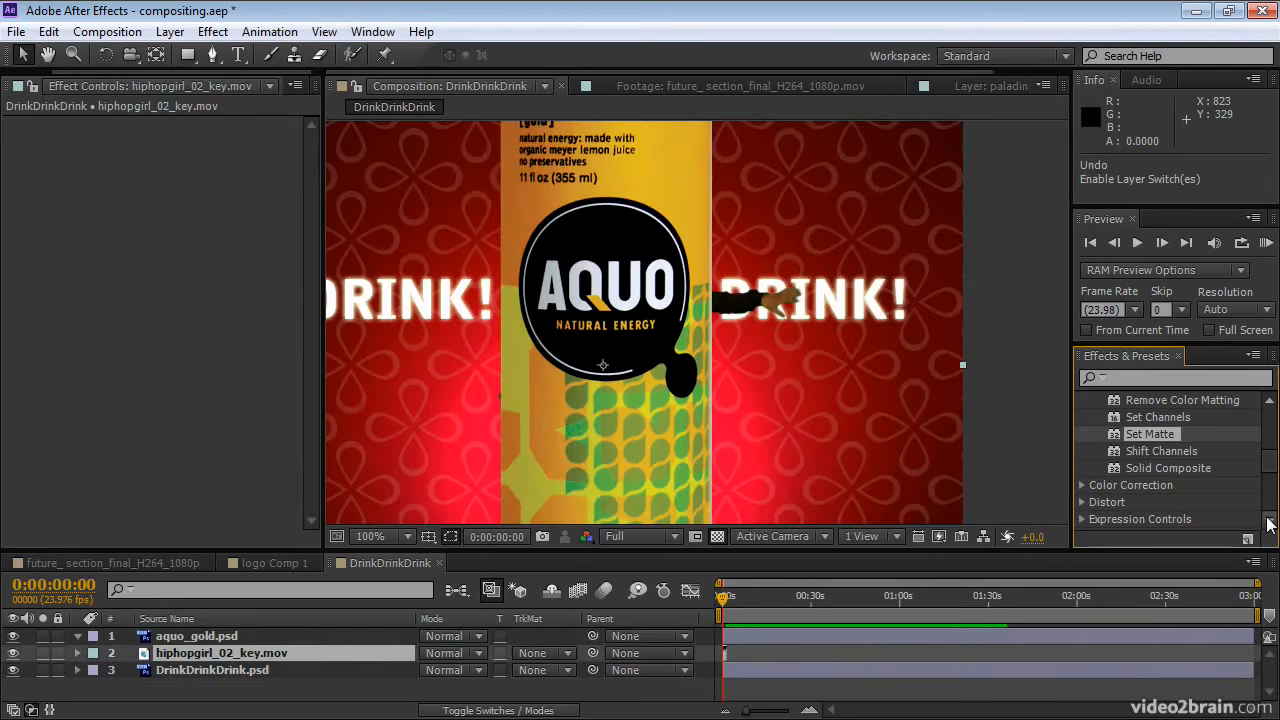
key("ctrl+z")
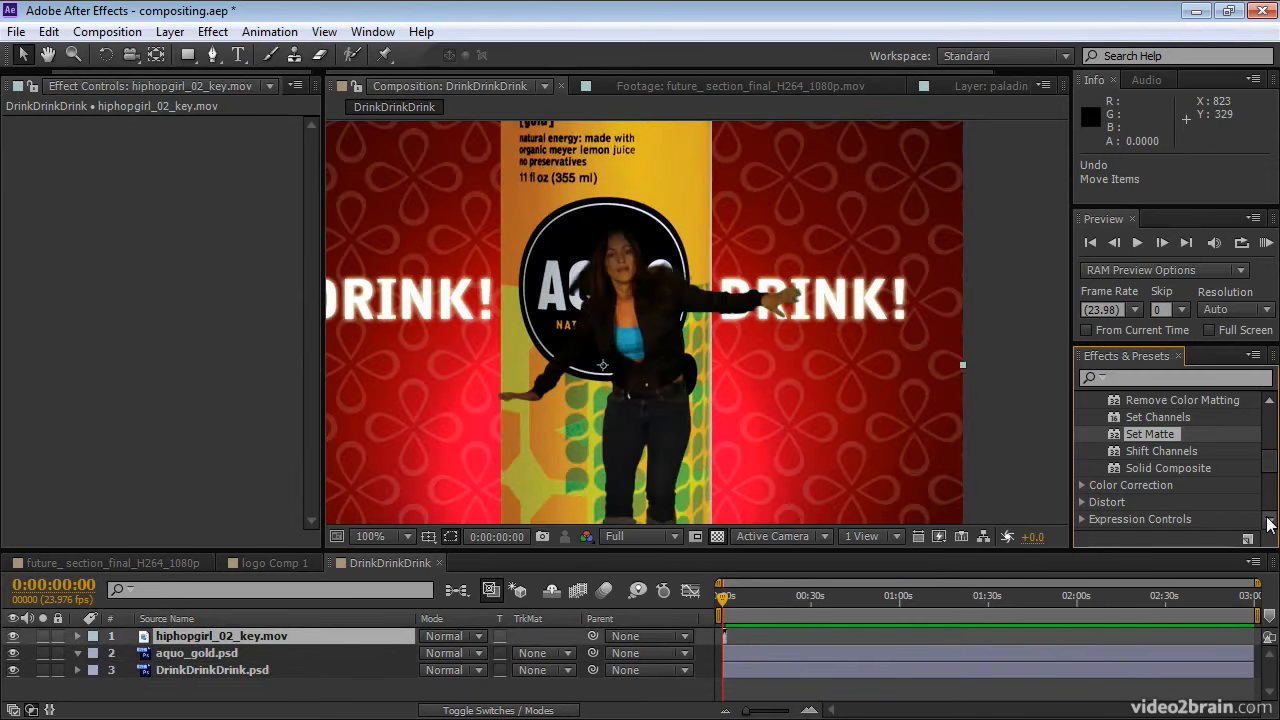
Open the aquo_gold.psd layer in its own Layer view and switch to the Paint workspace
left_click(747, 653)
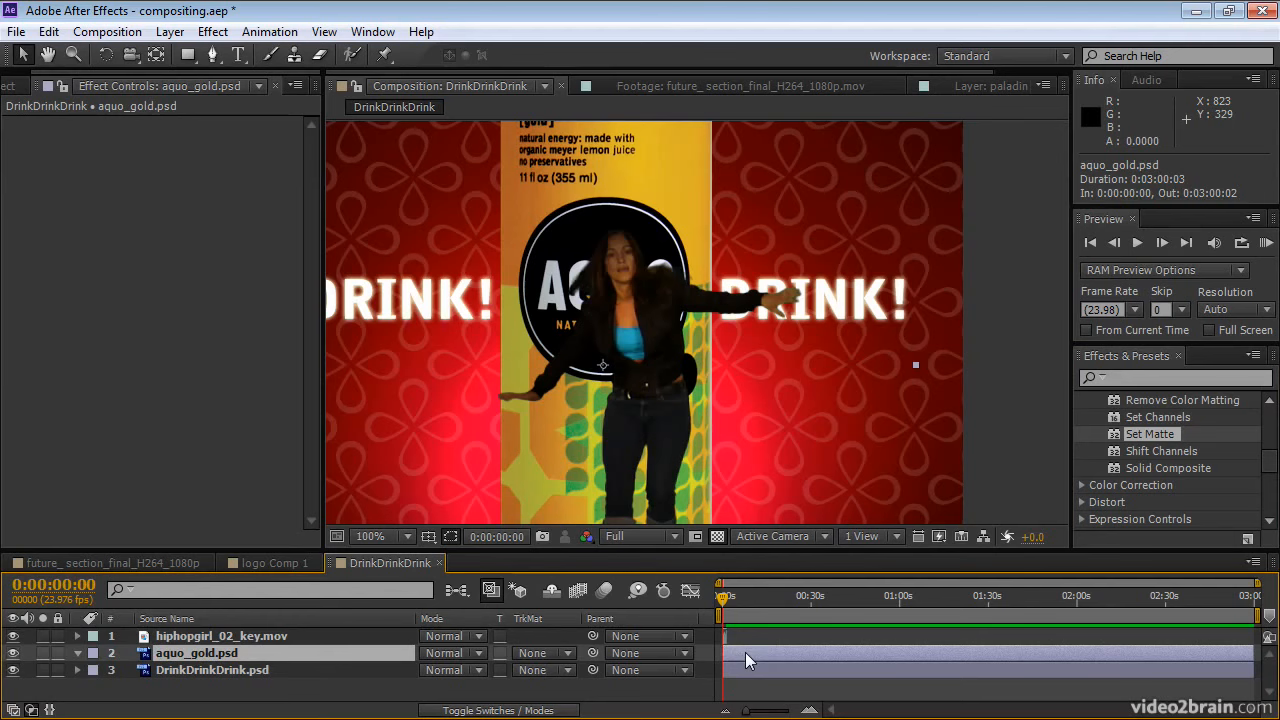
double_click(745, 652)
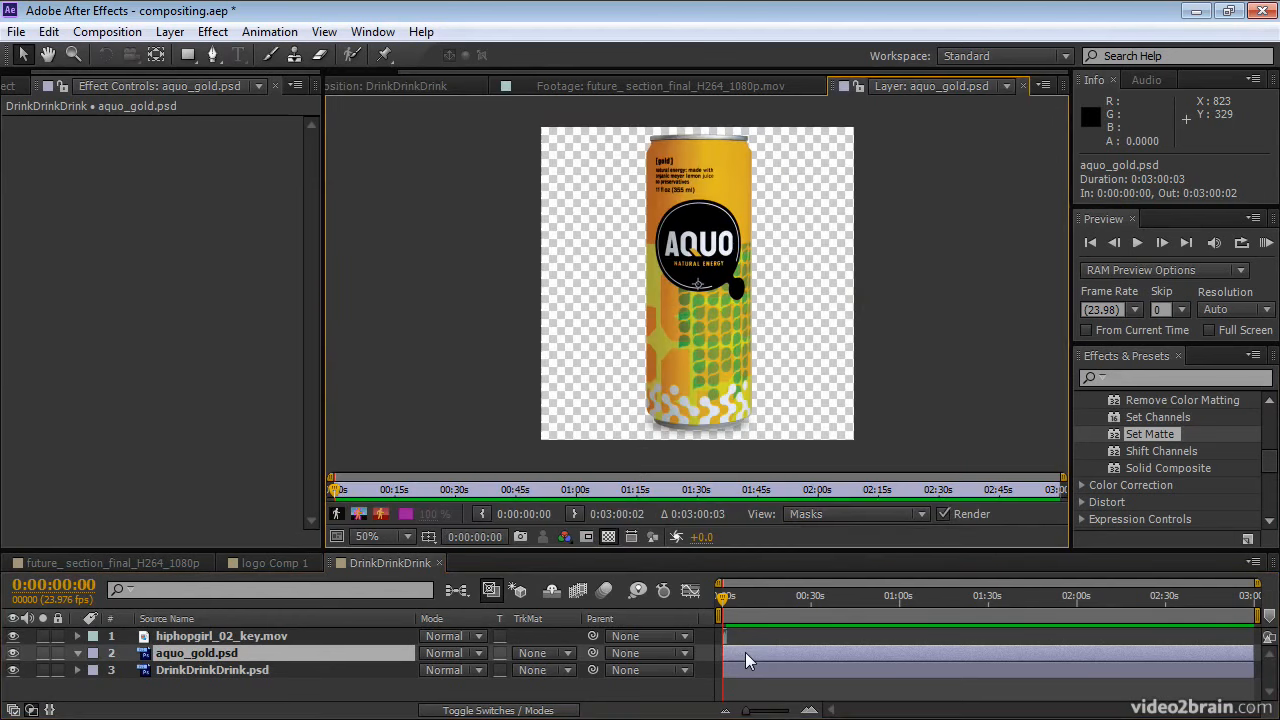
left_click(372, 31)
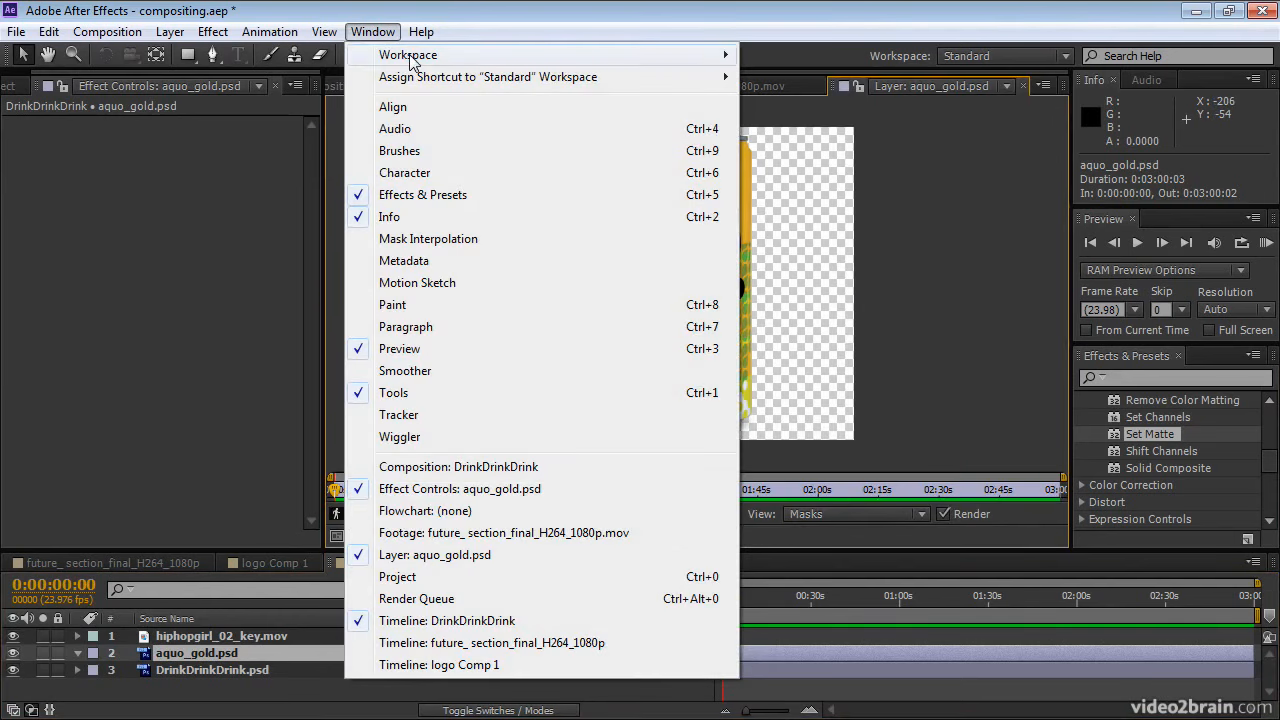
mouse_move(413, 62)
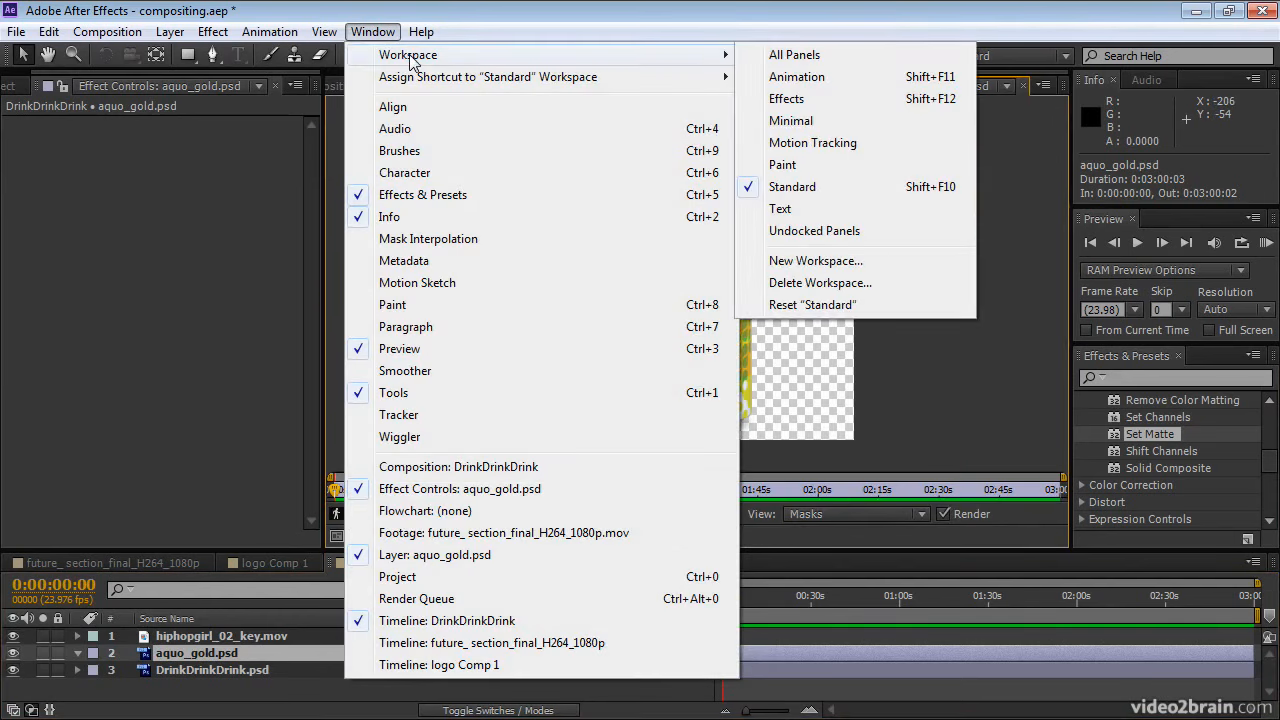
left_click(806, 168)
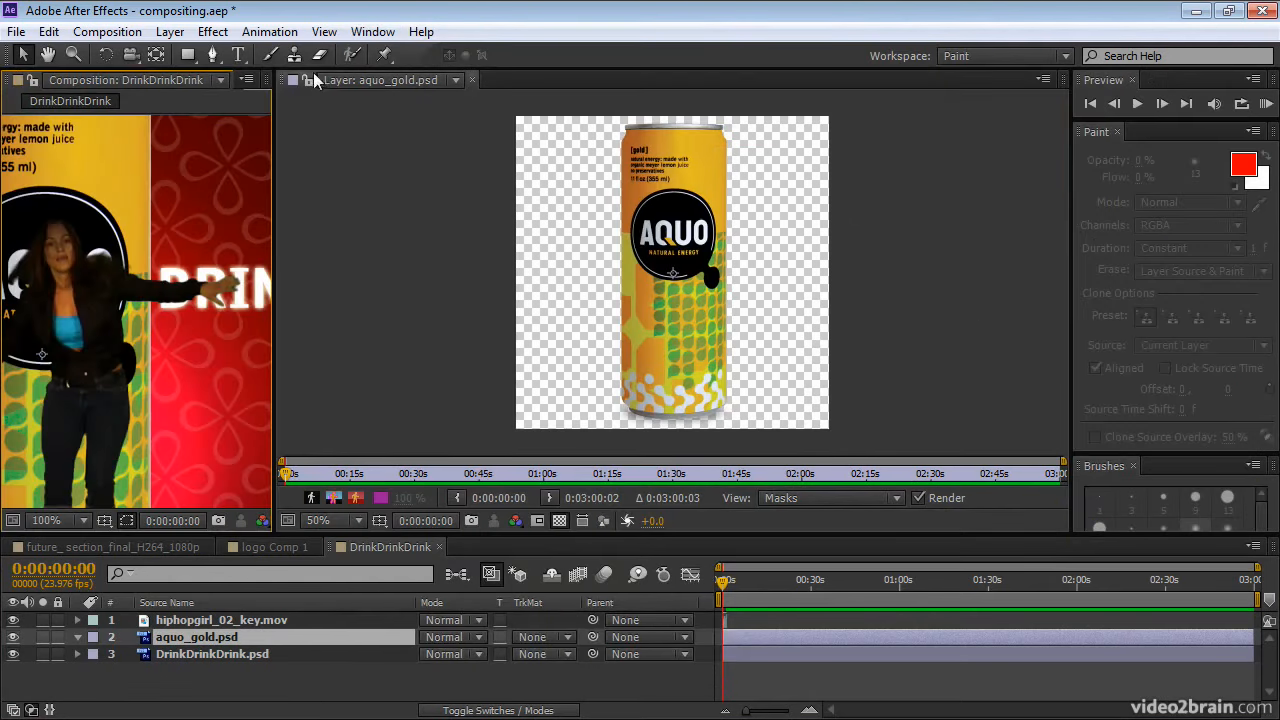
Try painting away the can's upper part with a black 119 px Brush on the Alpha channel, and undo the stroke
left_click(272, 56)
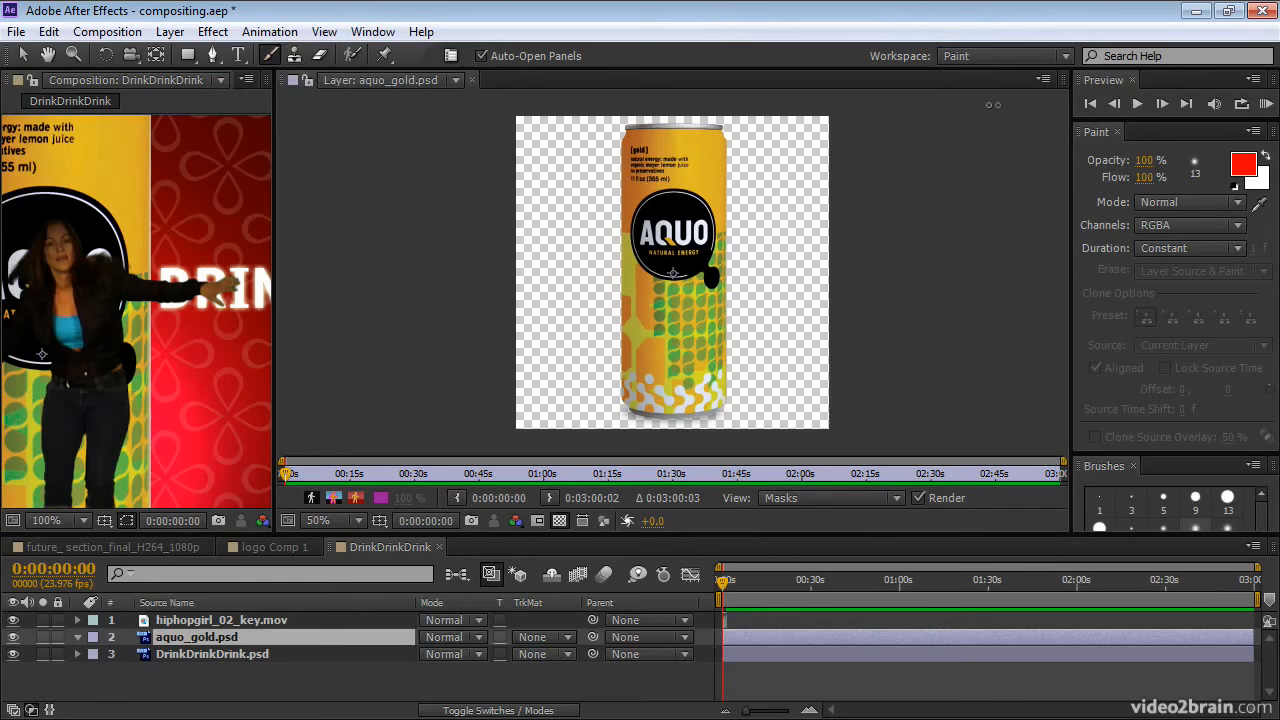
left_click(1238, 225)
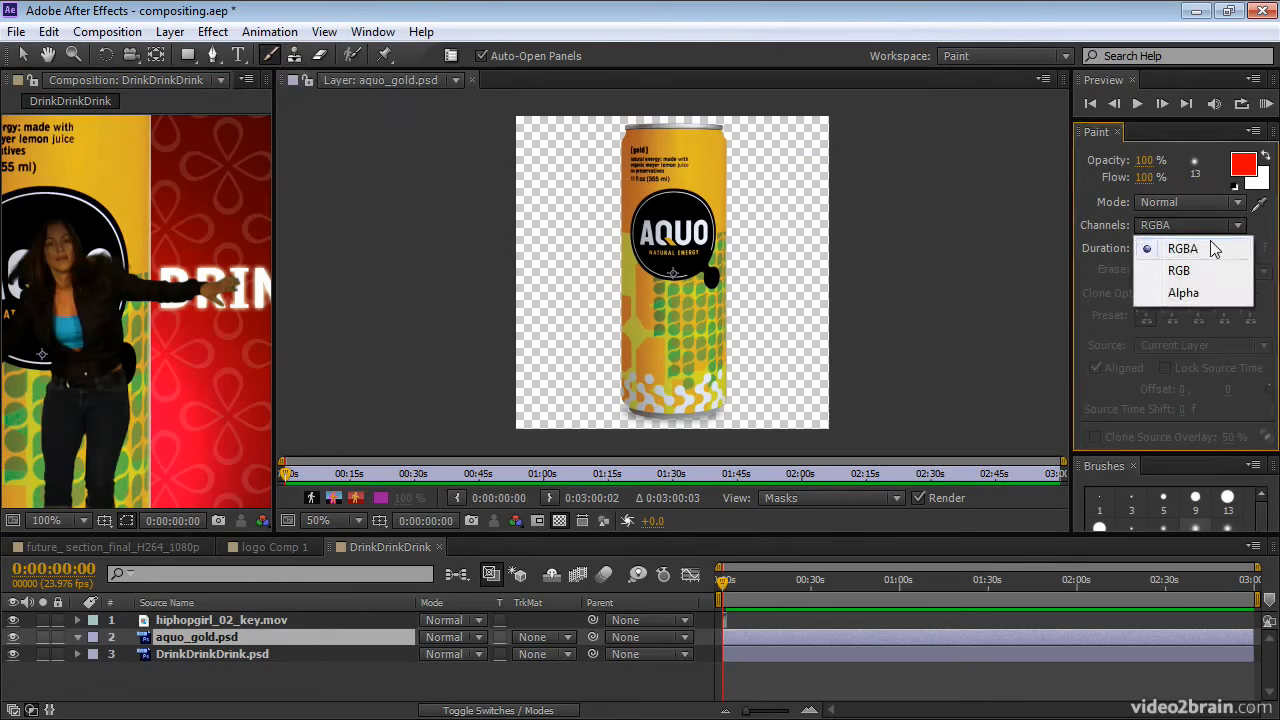
left_click(1184, 293)
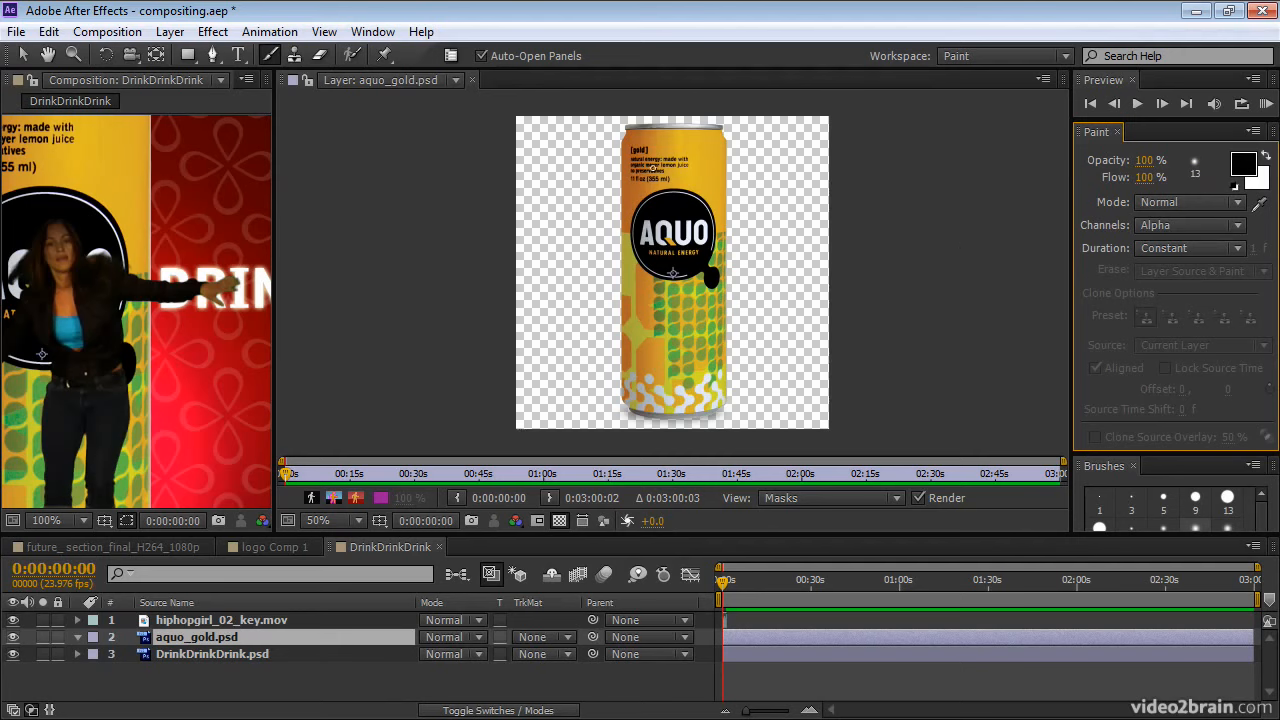
left_click_drag(653, 168, 754, 216)
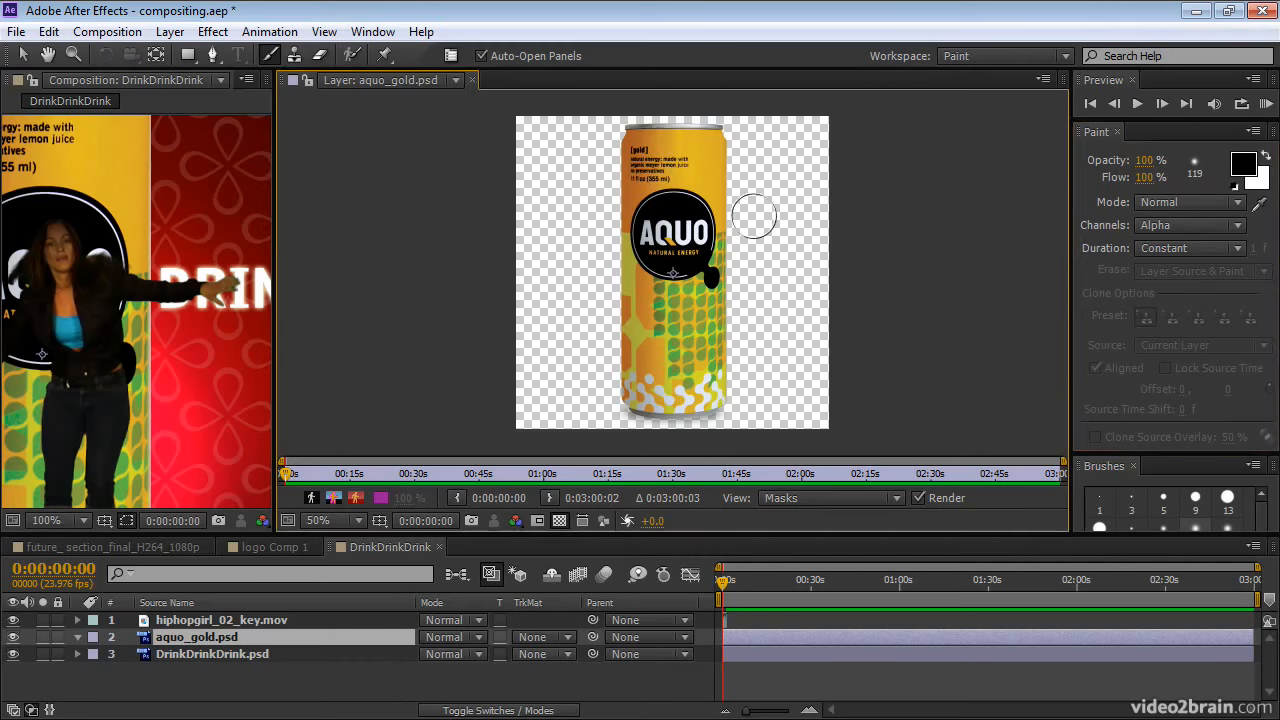
mouse_move(688, 172)
left_mouse_down()
mouse_move(692, 186)
mouse_move(682, 158)
mouse_move(662, 180)
mouse_move(690, 192)
left_mouse_up()
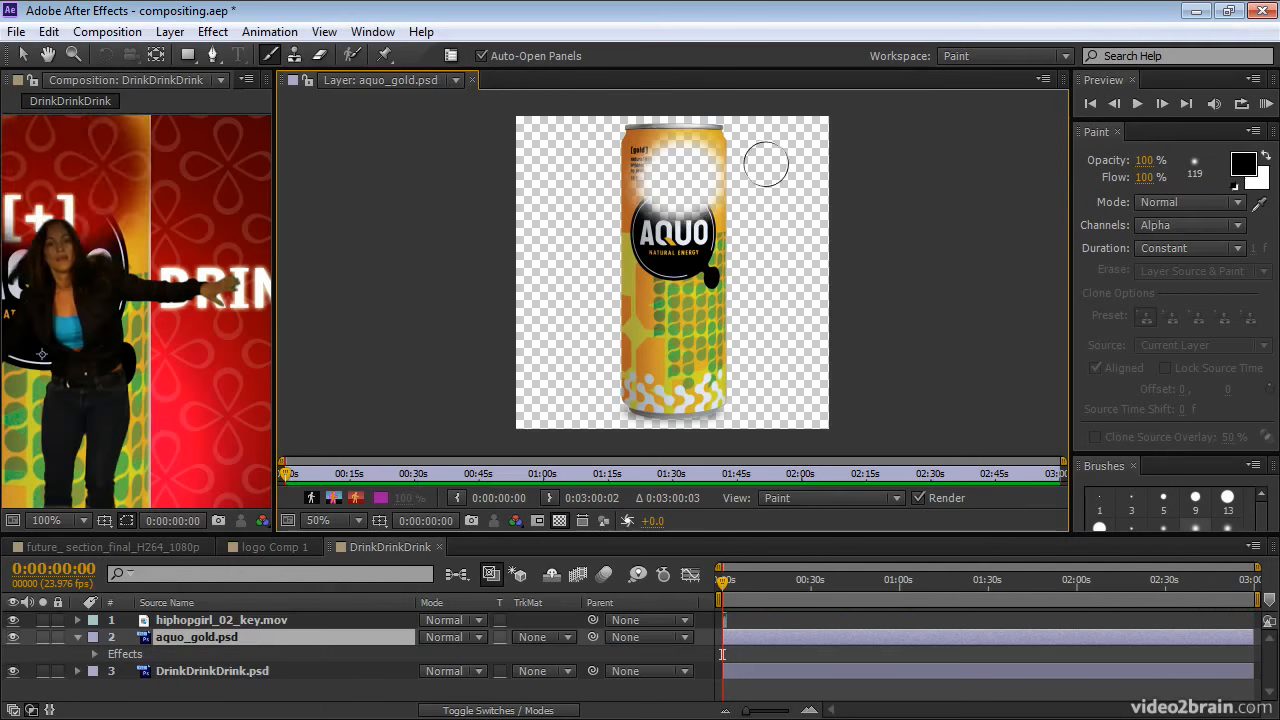
key("ctrl+z")
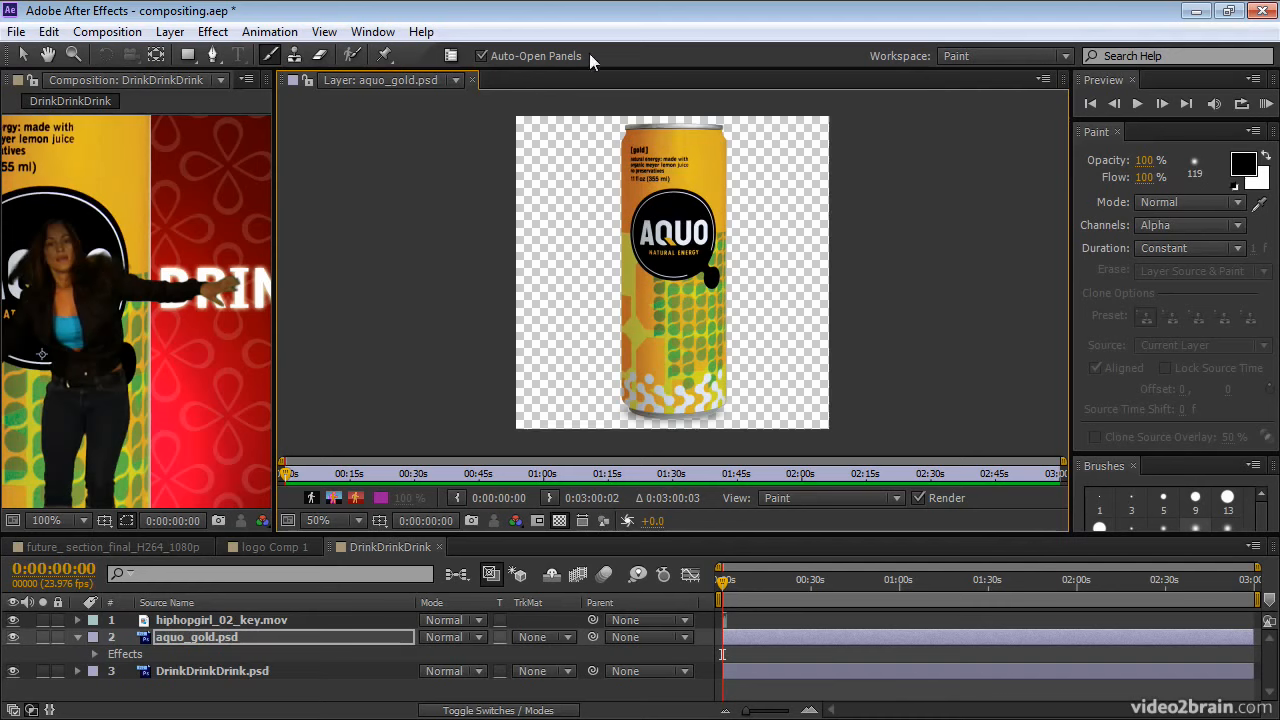
Isolate the can's black AQUO logo with the Roto Brush, widen the Composition view, and invert the foreground and background
left_click(350, 57)
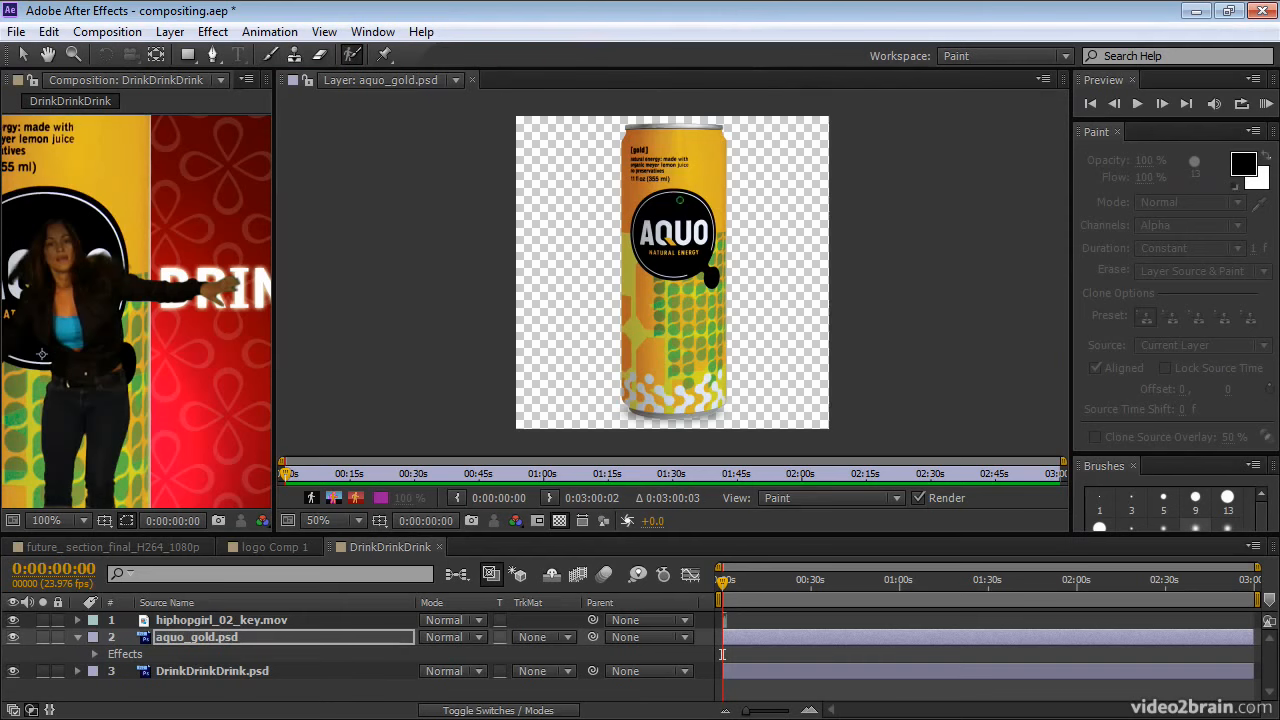
left_click(683, 220)
mouse_move(683, 220)
left_mouse_down()
mouse_move(653, 226)
mouse_move(659, 246)
mouse_move(693, 229)
left_mouse_up()
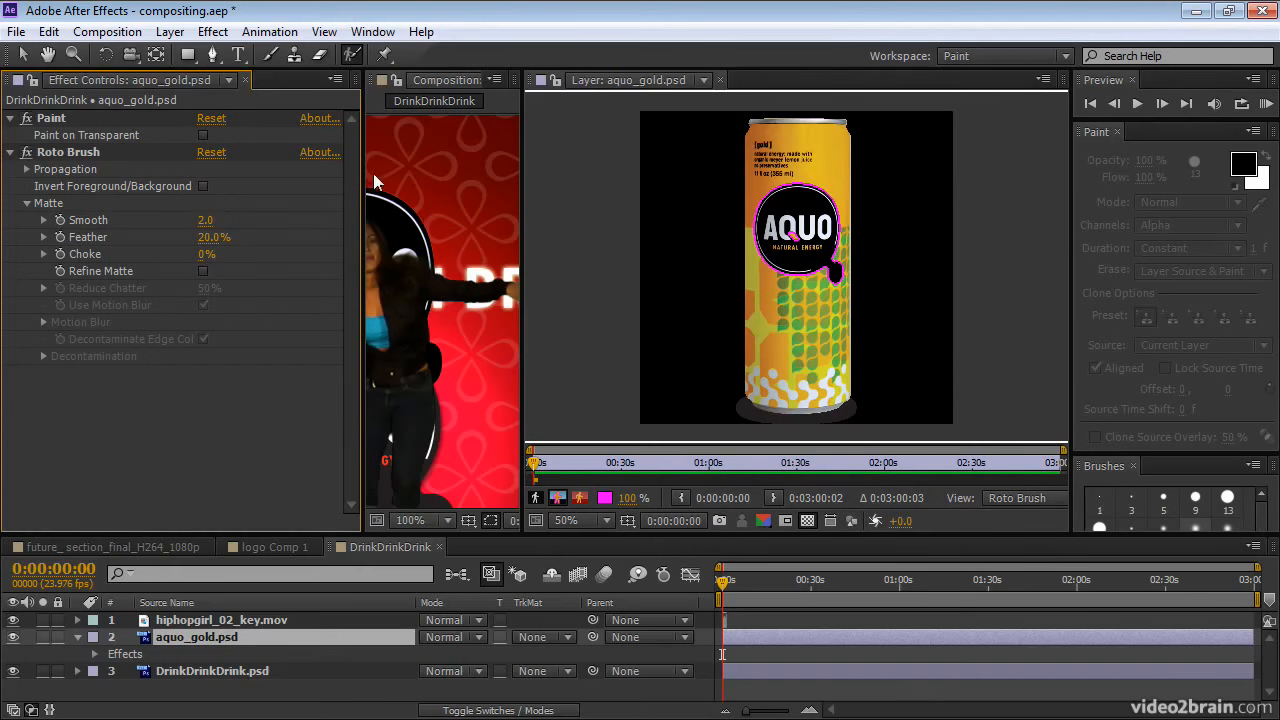
left_click_drag(521, 128, 863, 177)
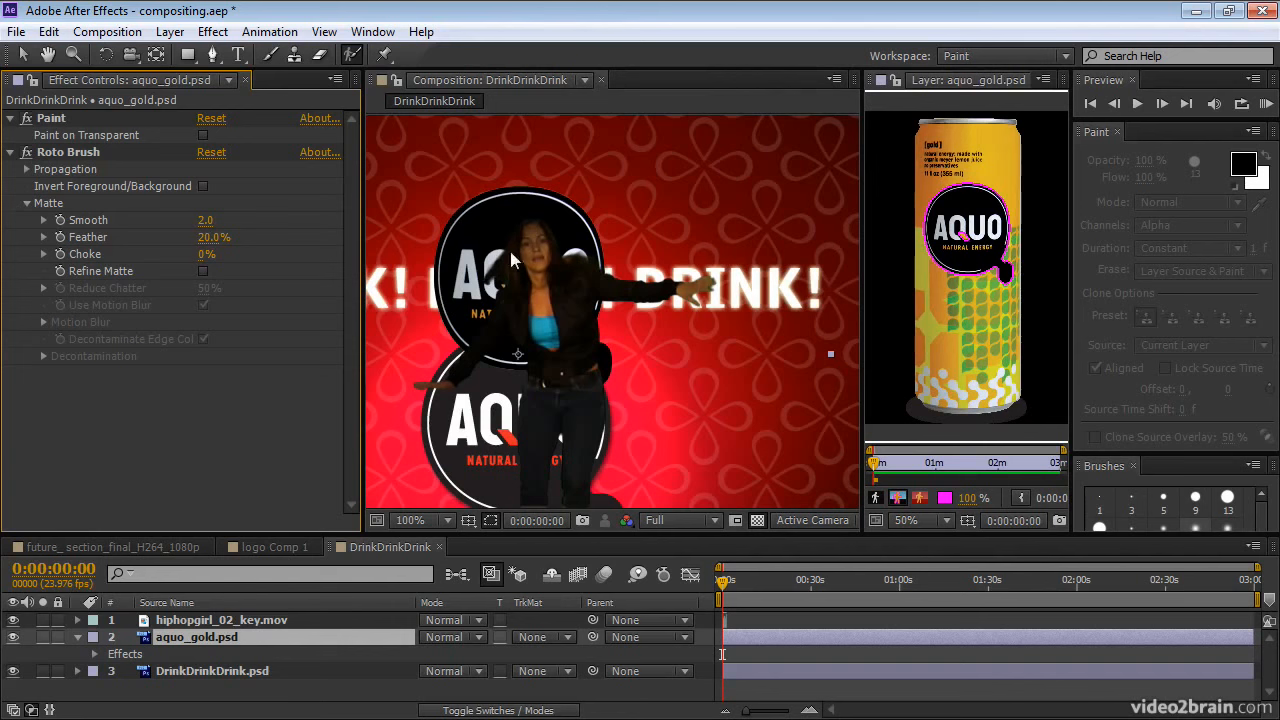
left_click(203, 186)
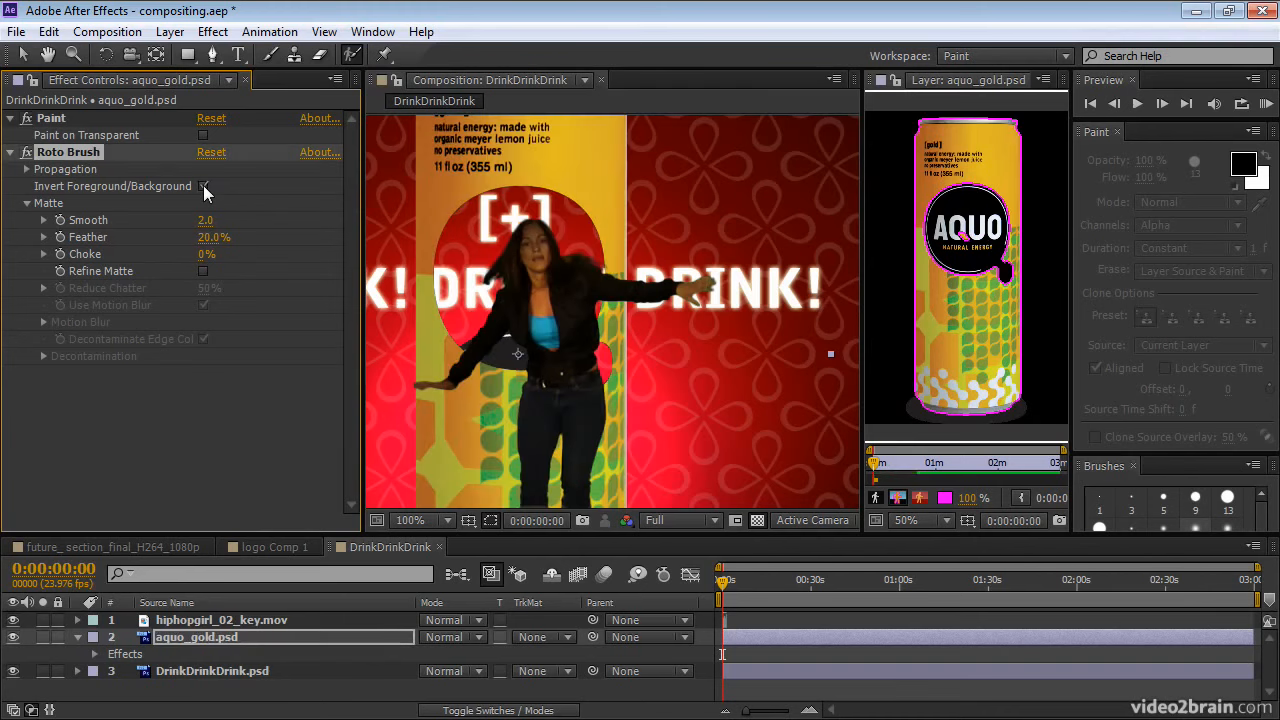